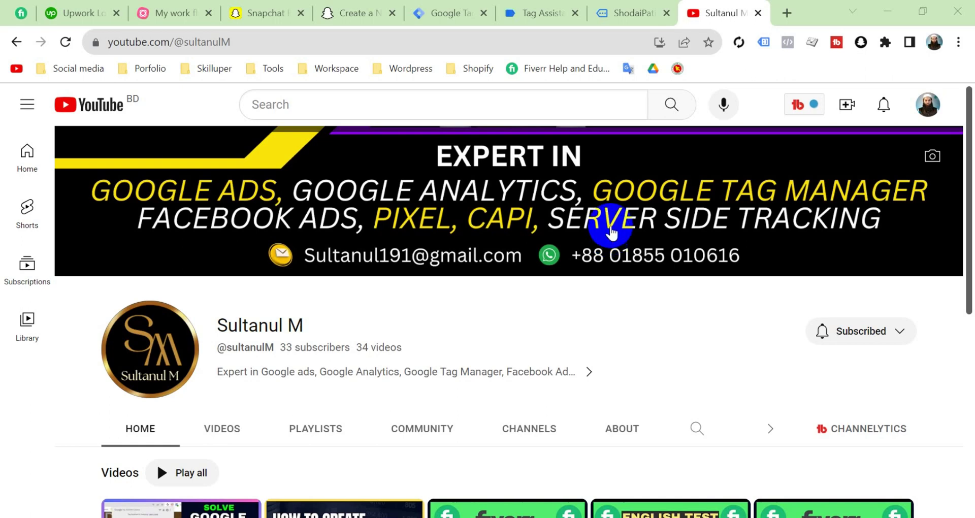
# Scroll over the ShodaiPati store homepage, then pass through Tag Manager to the Snapchat Business Dashboard
pyautogui.click(624, 19)
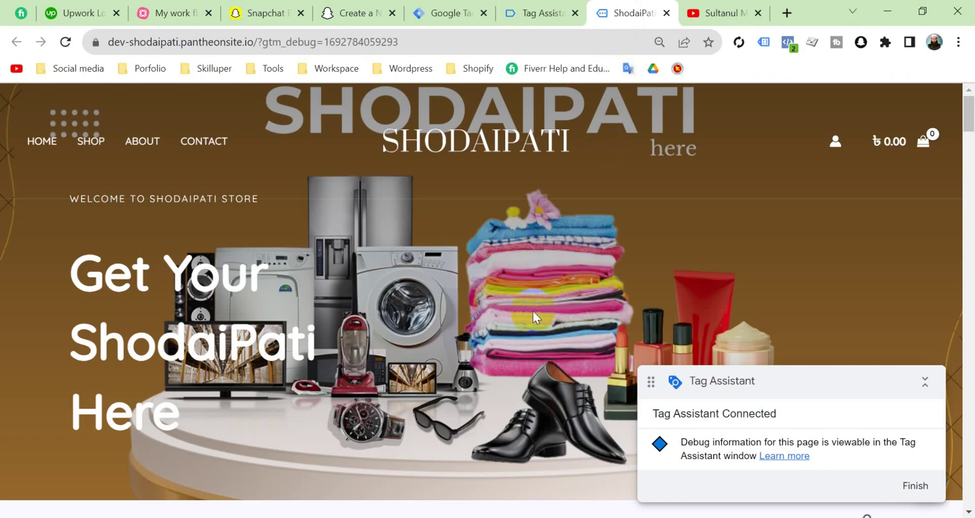
pyautogui.scroll(-2, 523, 276)
pyautogui.scroll(2, 522, 274)
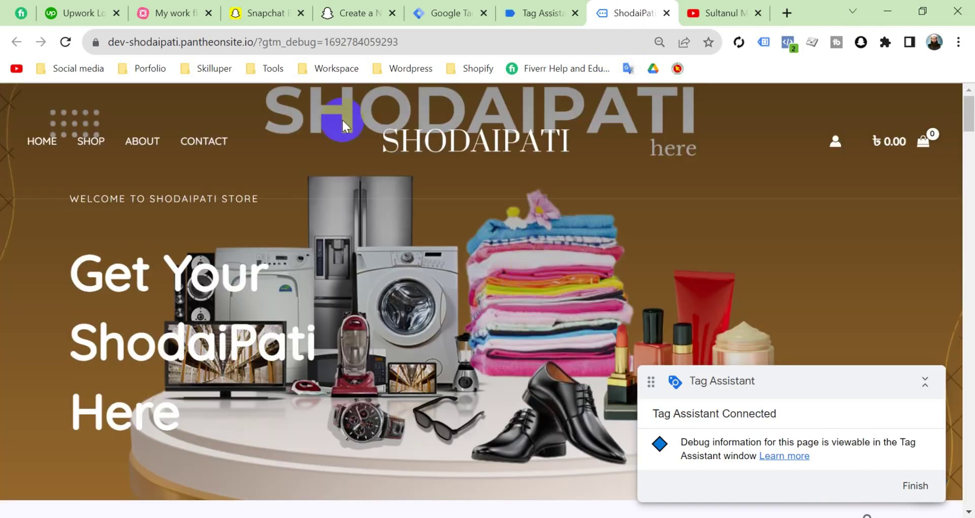
pyautogui.click(447, 14)
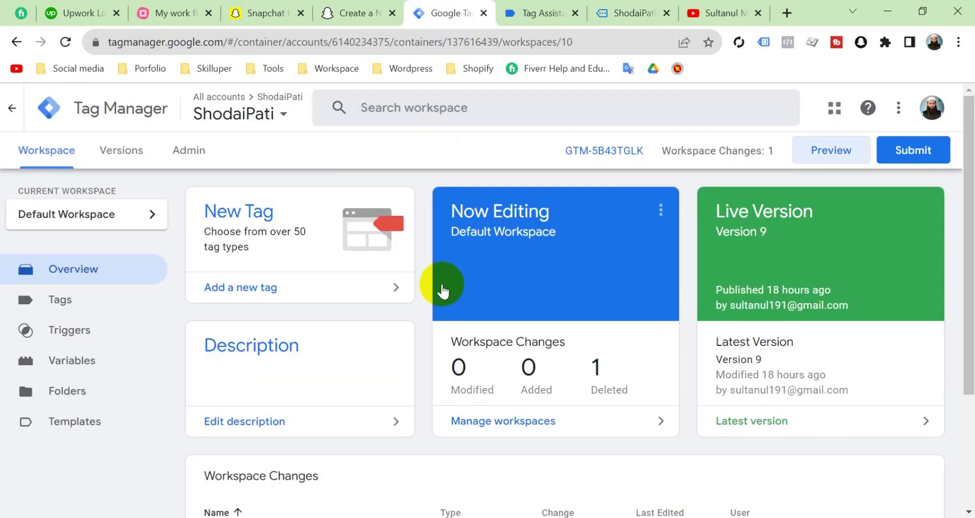
pyautogui.click(278, 13)
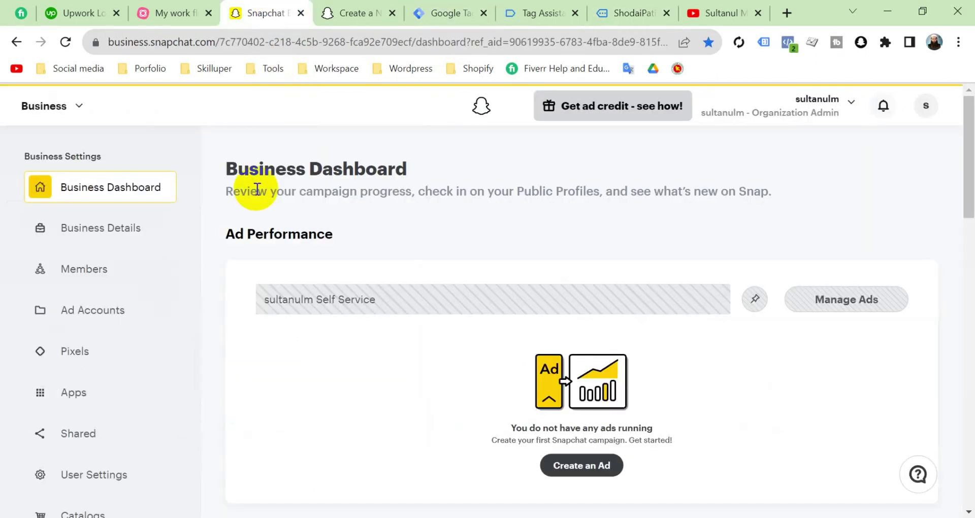
# From the Pixels page, create a new pixel named 'ShodaiPati'
pyautogui.click(96, 360)
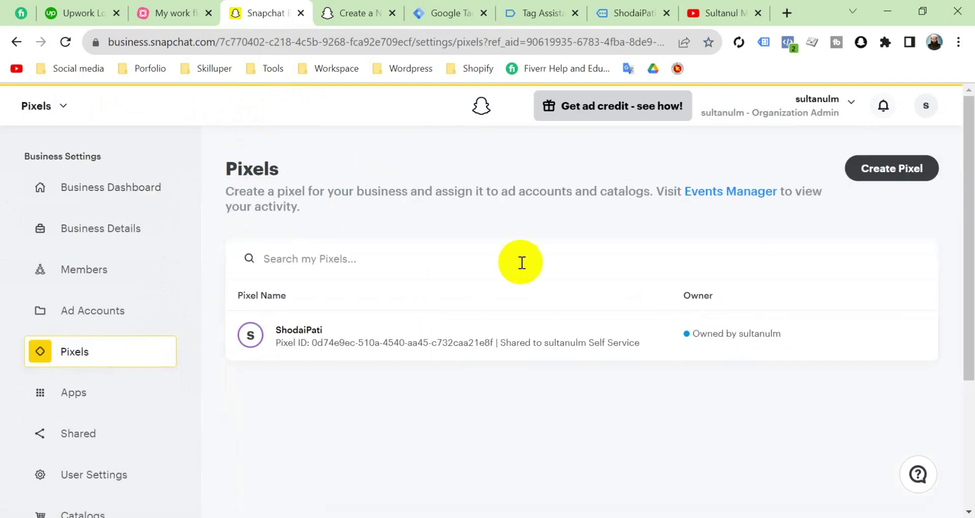
pyautogui.click(889, 173)
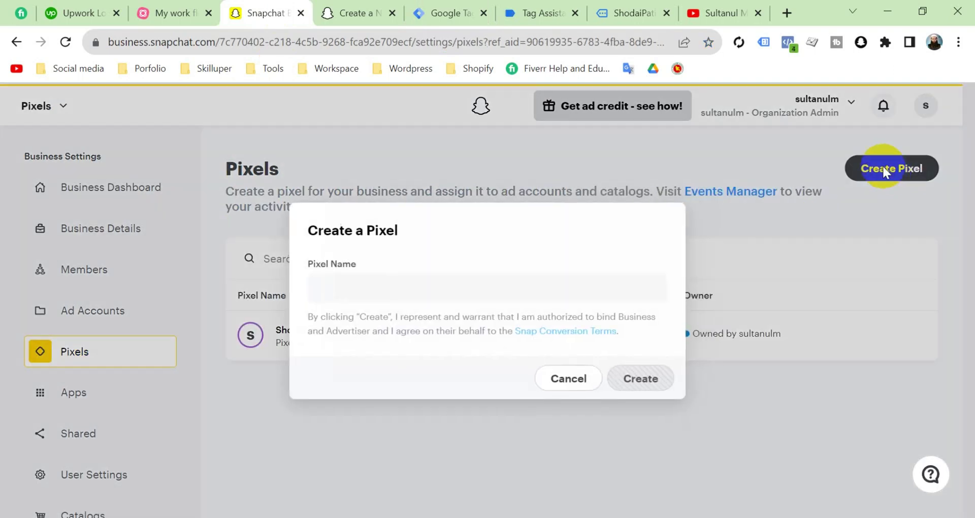
pyautogui.click(435, 282)
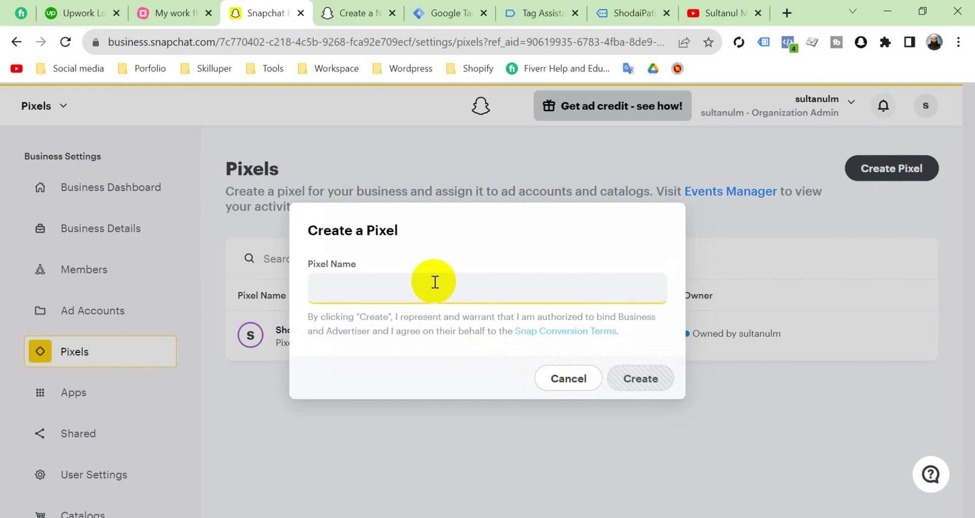
pyautogui.write('ShodaiPati')
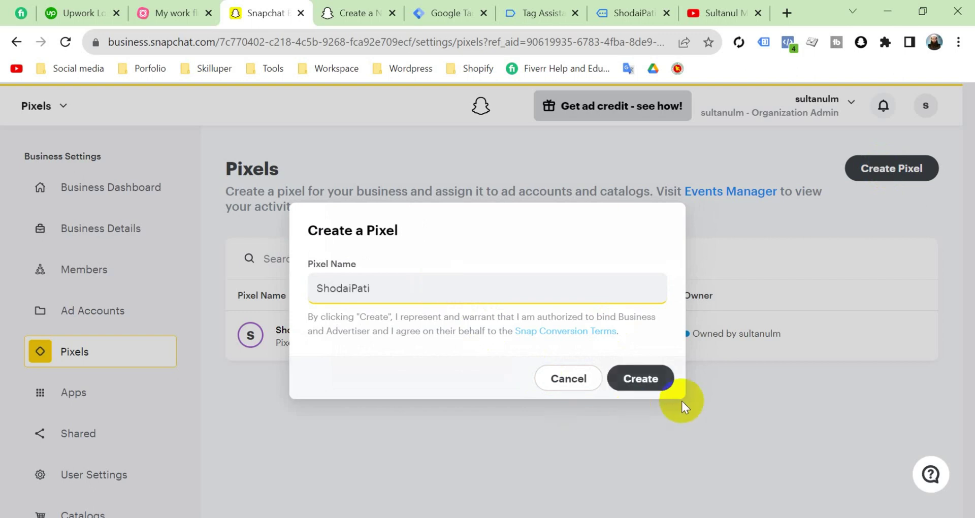
pyautogui.click(641, 379)
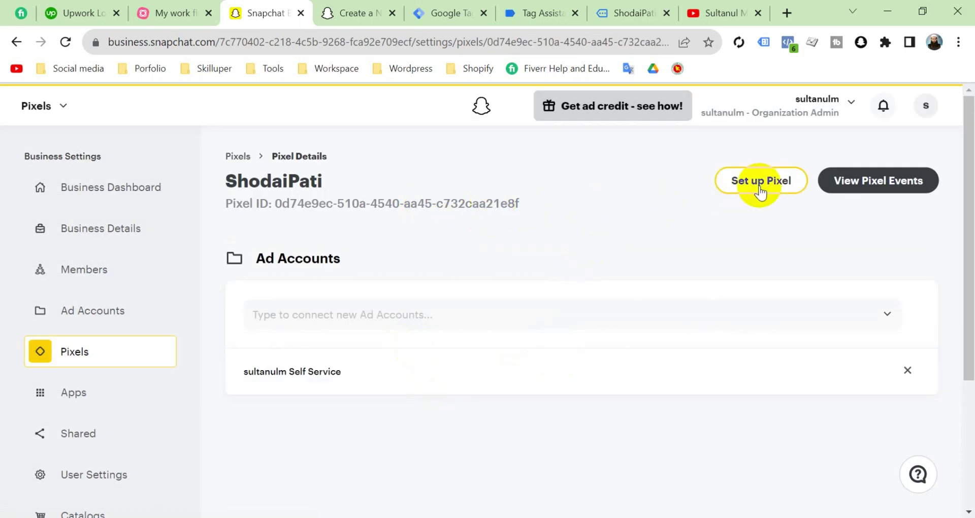
# Start setting up the ShodaiPati pixel and pick the Partner Integration option
pyautogui.click(759, 185)
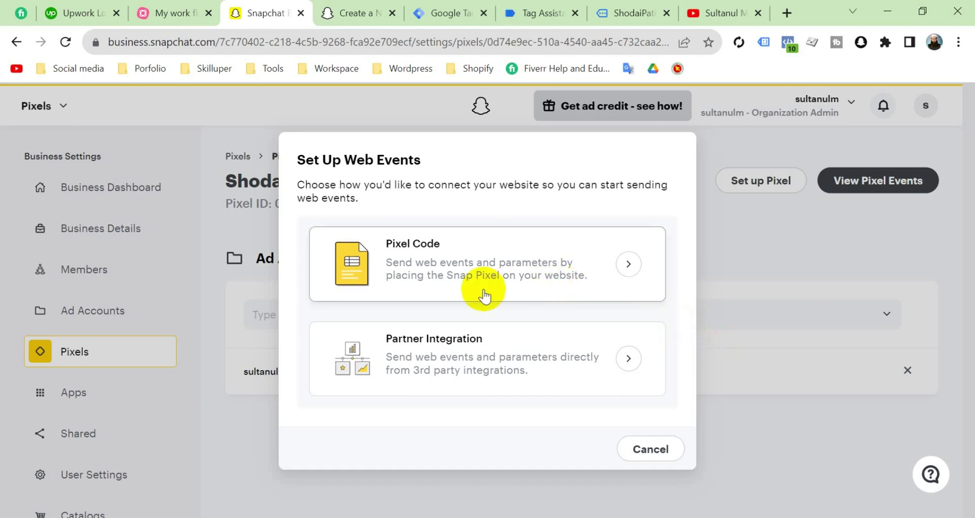
pyautogui.click(479, 360)
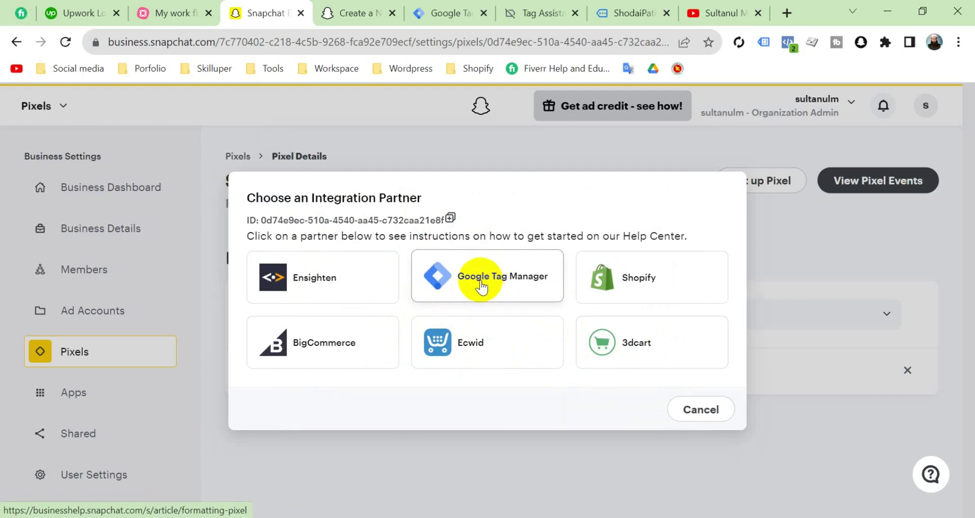
# Open the Google Tag Manager help article and scroll through its workspace-creation steps
pyautogui.click(481, 286)
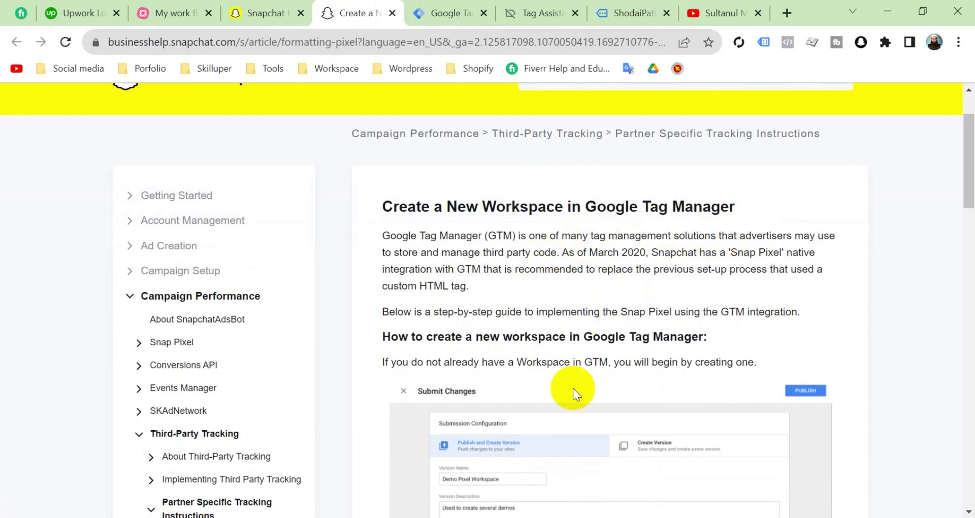
pyautogui.scroll(-10, 609, 380)
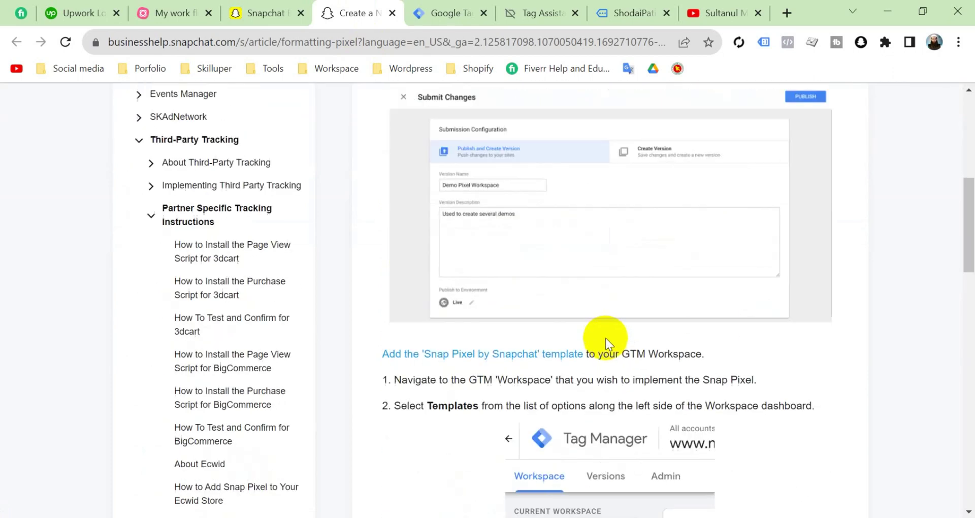
pyautogui.scroll(-13, 606, 337)
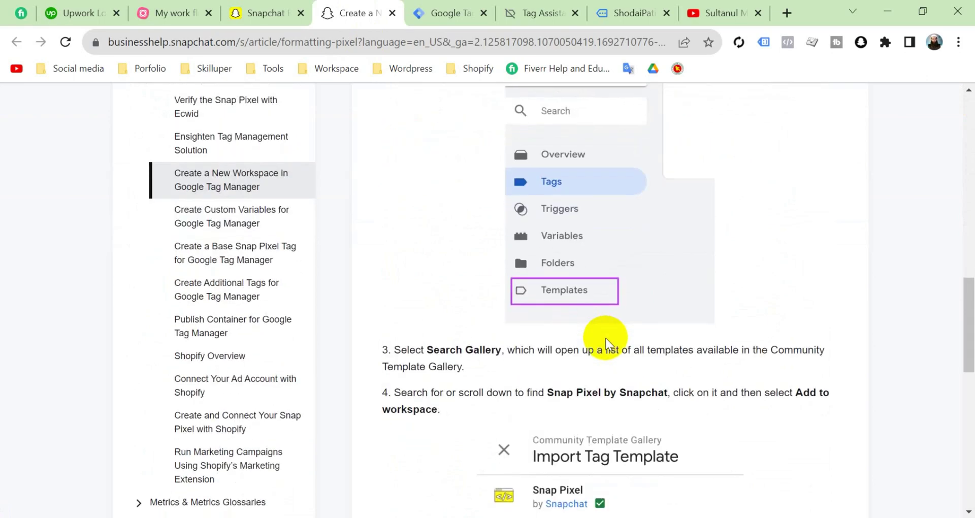
pyautogui.scroll(20, 605, 338)
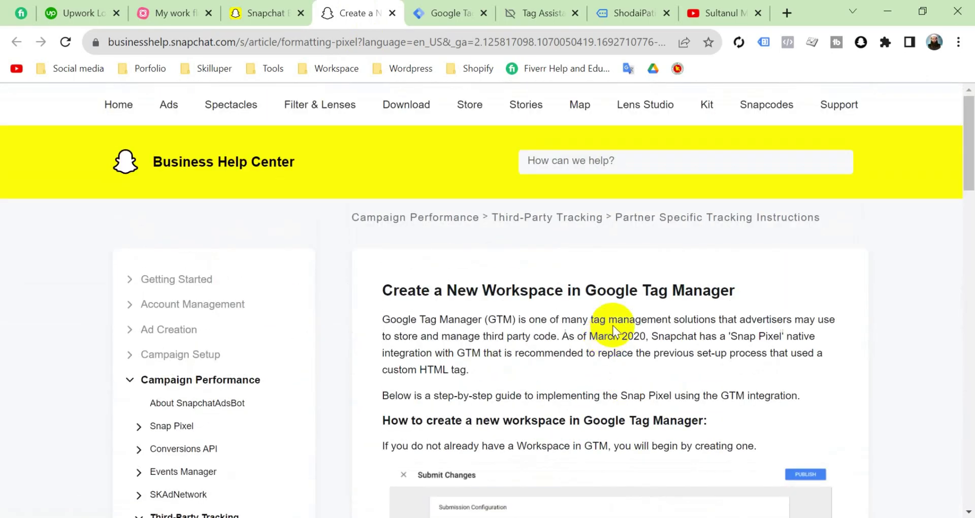
# Cancel the partner chooser, restart pixel setup via Pixel Code, and review the ShodaiPati snippet
pyautogui.click(285, 19)
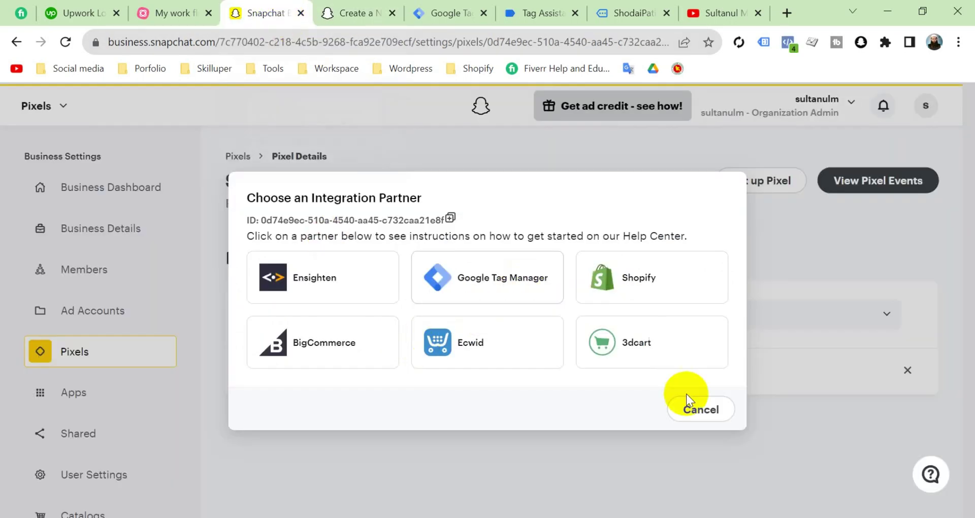
pyautogui.click(701, 410)
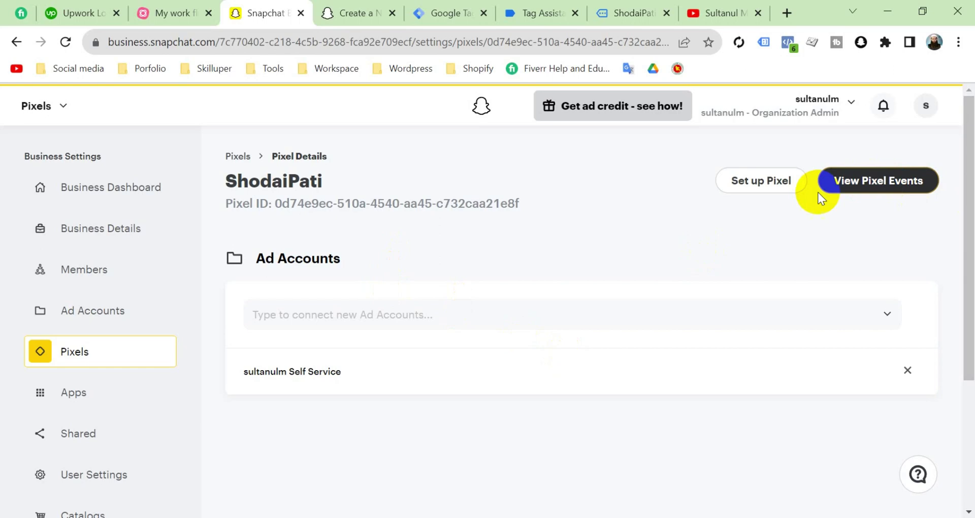
pyautogui.click(743, 183)
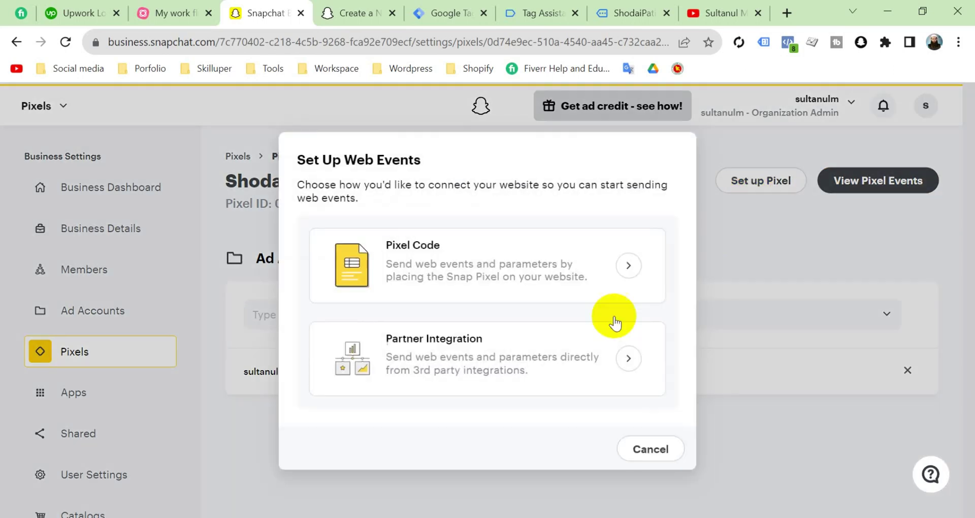
pyautogui.click(464, 278)
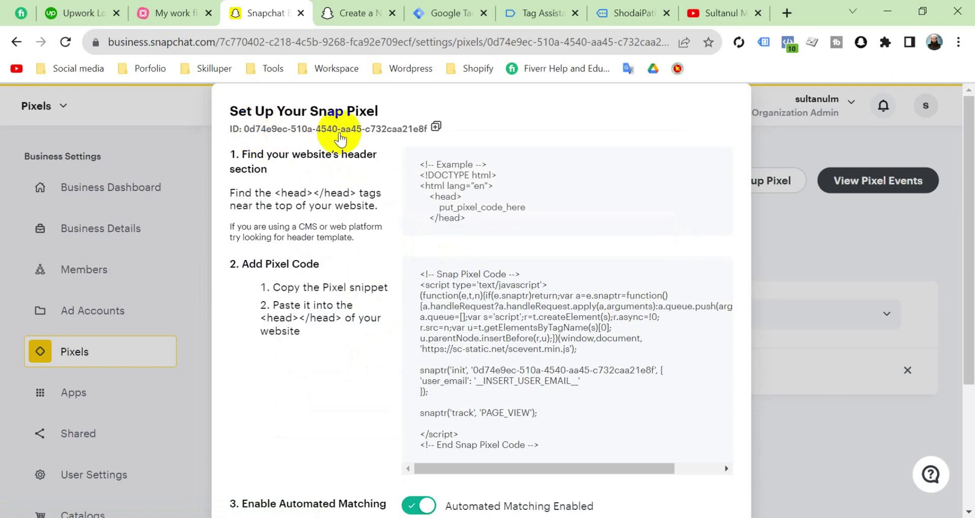
pyautogui.scroll(-2, 554, 342)
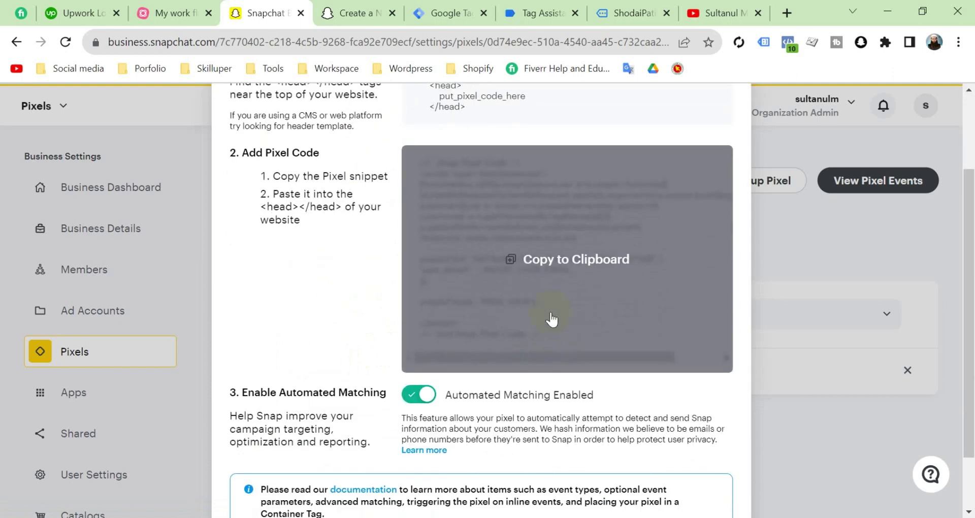
pyautogui.scroll(1, 538, 305)
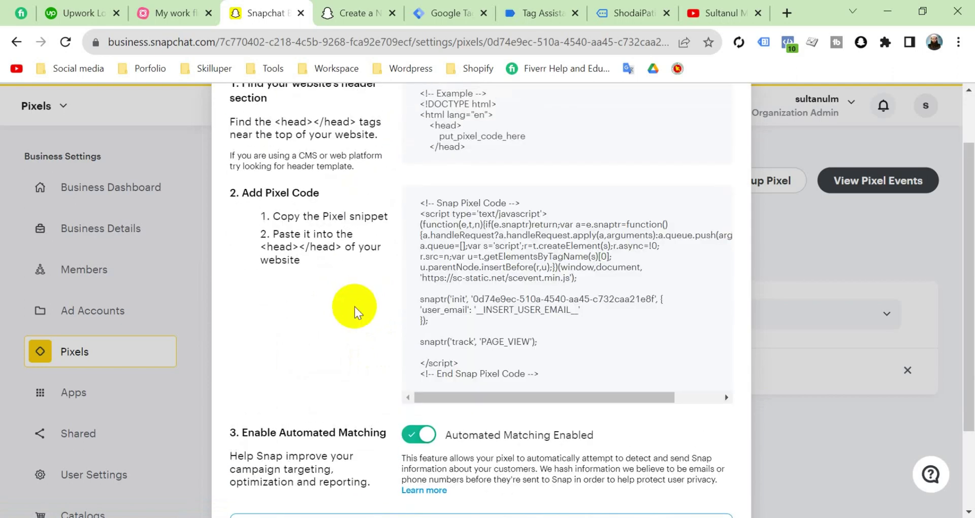
pyautogui.scroll(1, 386, 308)
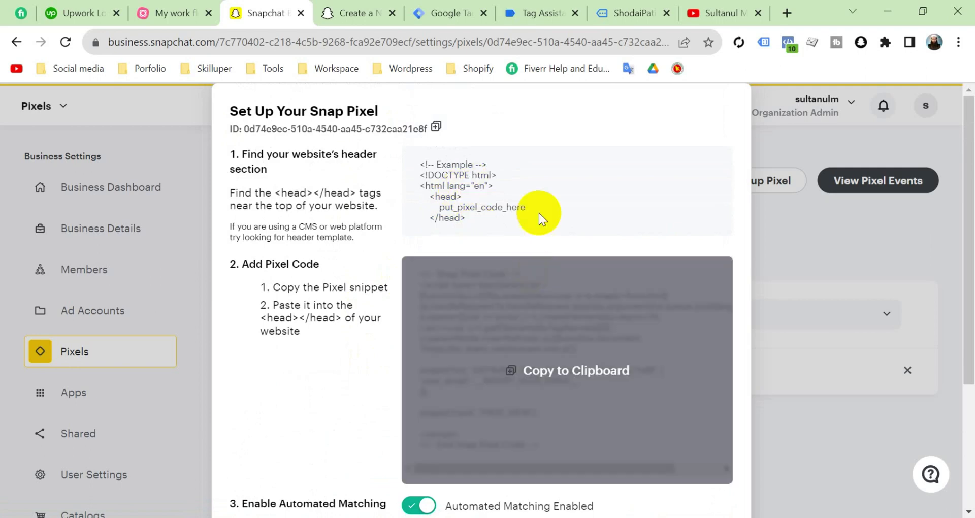
# Go to the Tags list in the ShodaiPati GTM workspace and start a new tag
pyautogui.click(437, 13)
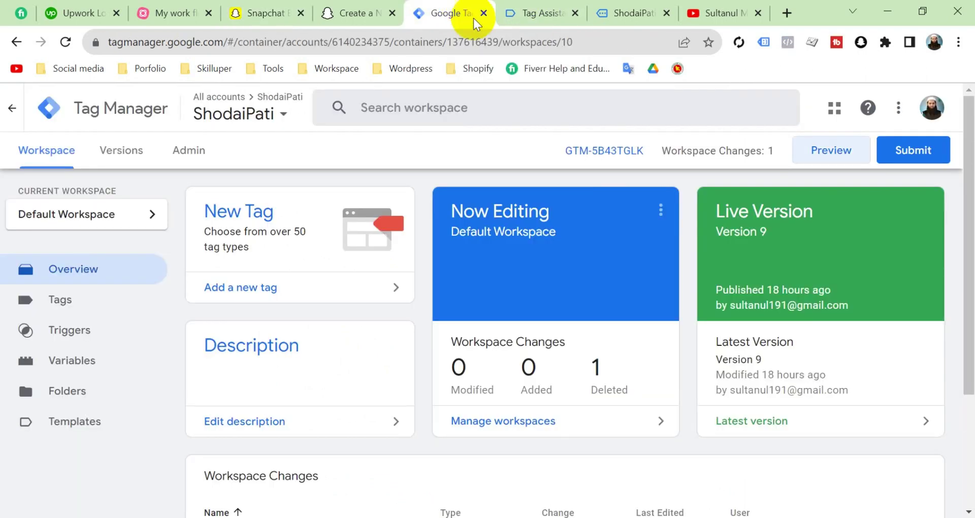
pyautogui.click(77, 310)
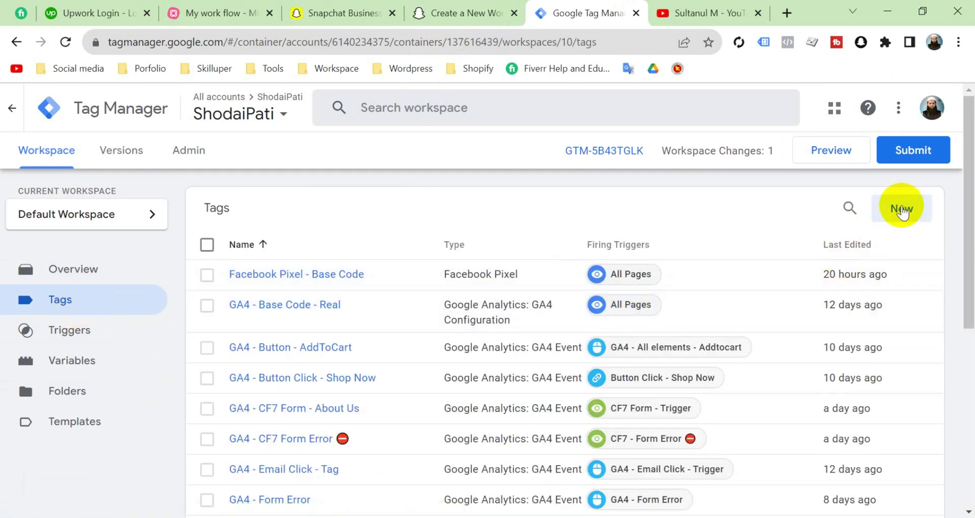
pyautogui.click(902, 210)
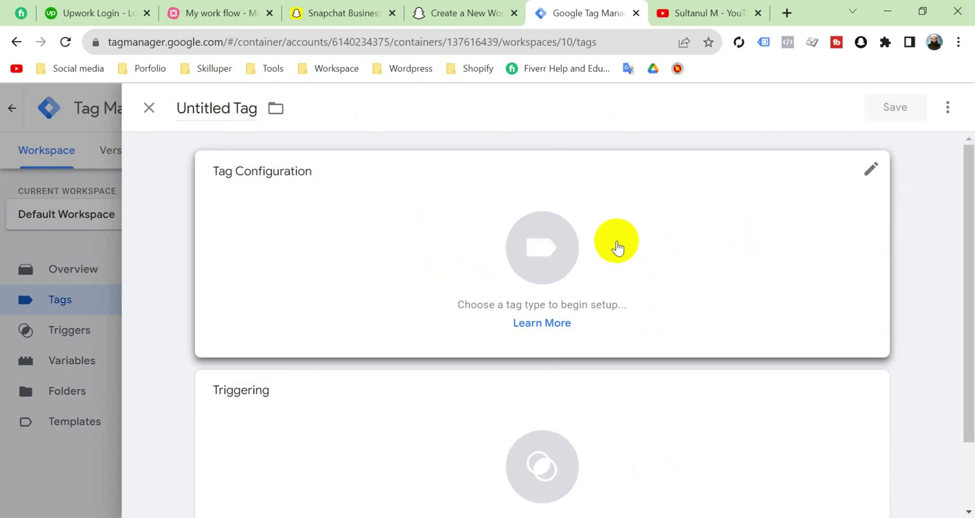
# Open Tag Configuration and browse the available tag types
pyautogui.click(649, 253)
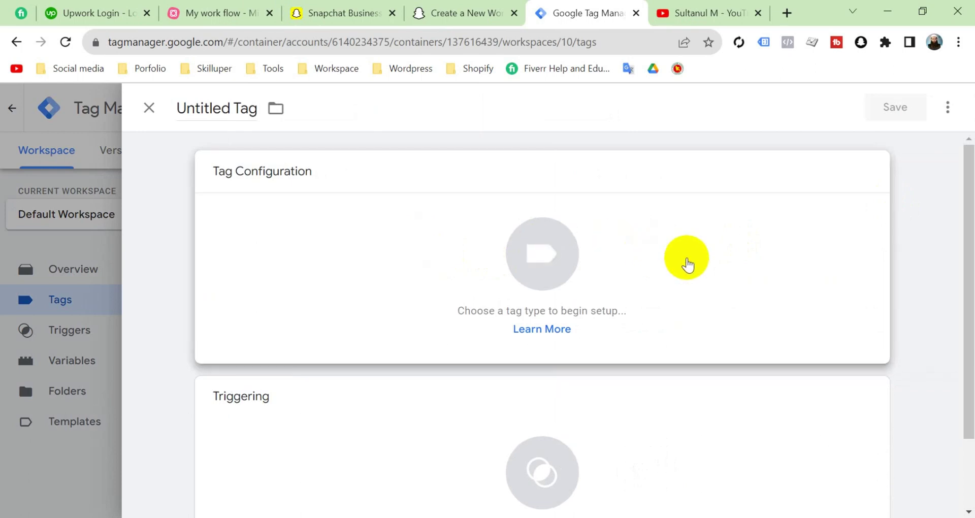
pyautogui.click(675, 251)
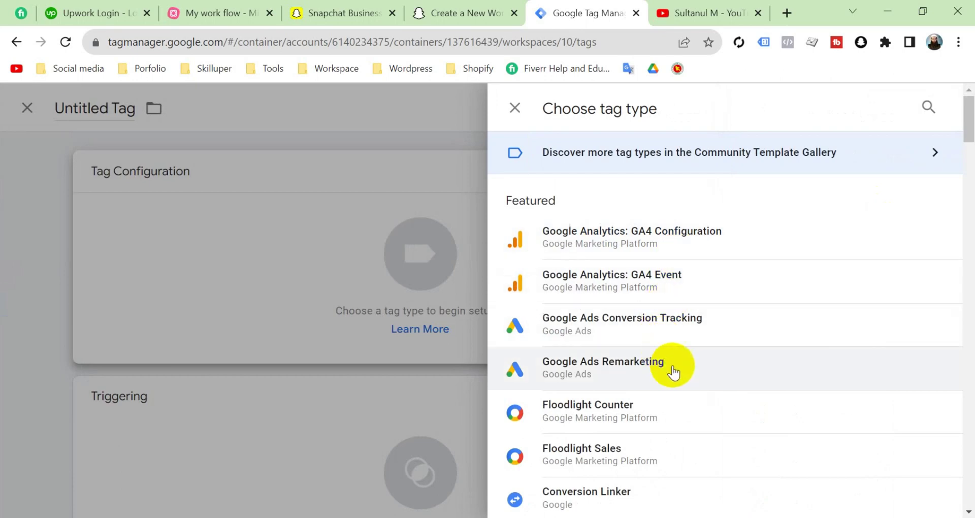
pyautogui.scroll(-4, 676, 375)
pyautogui.scroll(-4, 676, 373)
pyautogui.scroll(8, 678, 371)
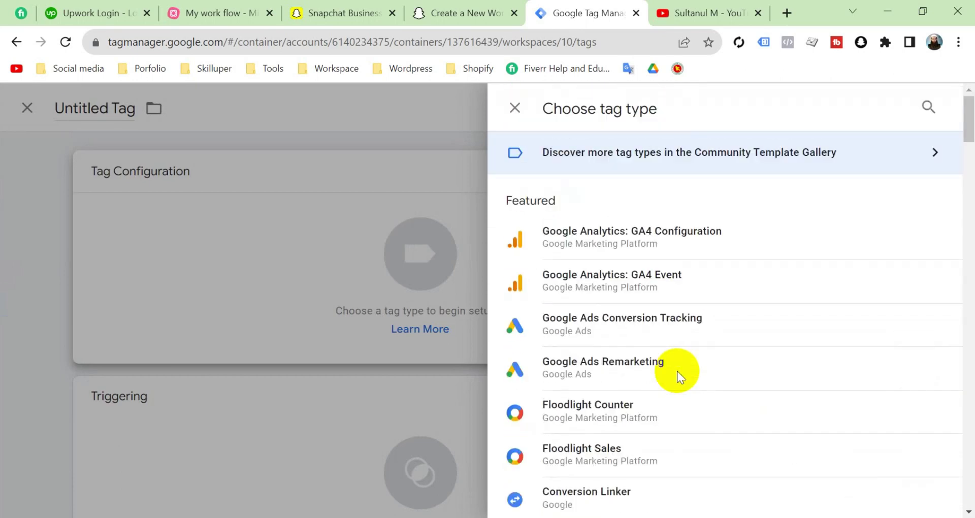
pyautogui.scroll(-14, 699, 331)
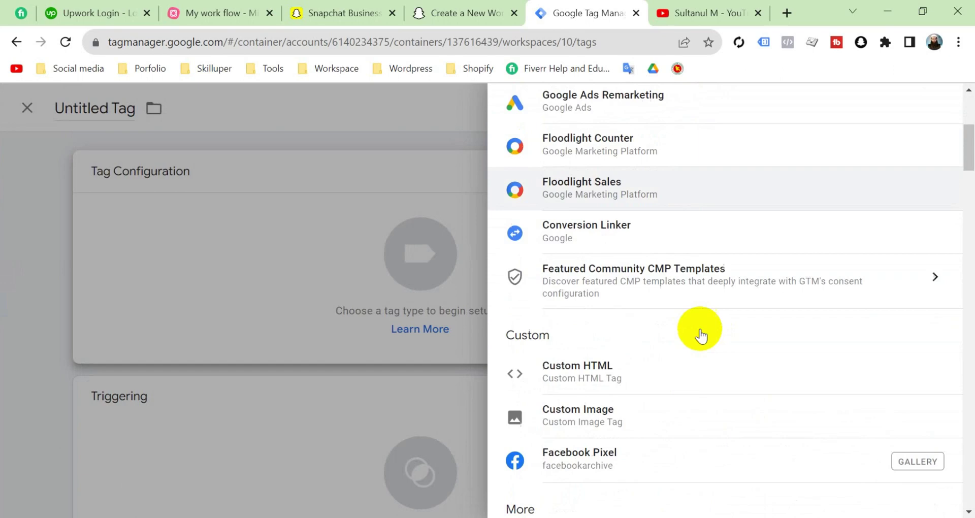
pyautogui.scroll(15, 700, 328)
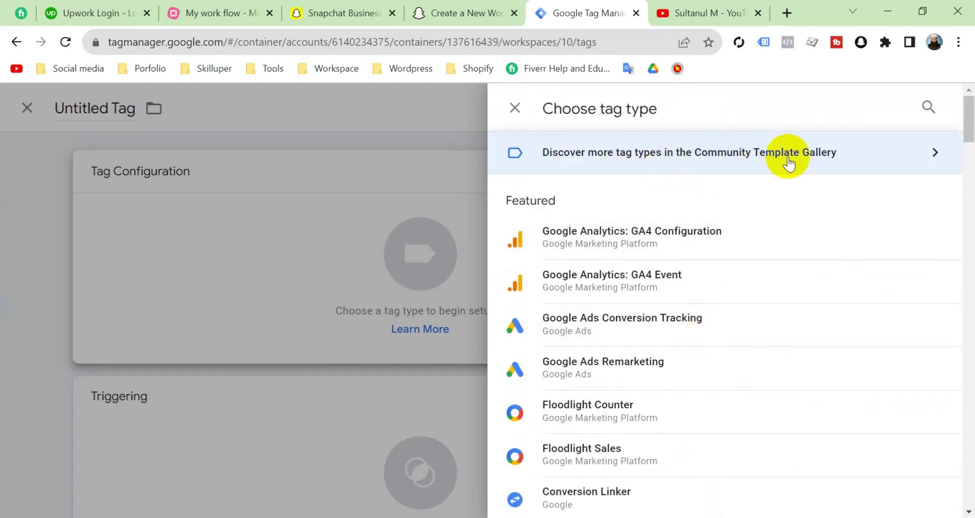
# Search the Community Template Gallery for 'snap' and open the Snap Pixel by Snapchat template
pyautogui.click(827, 160)
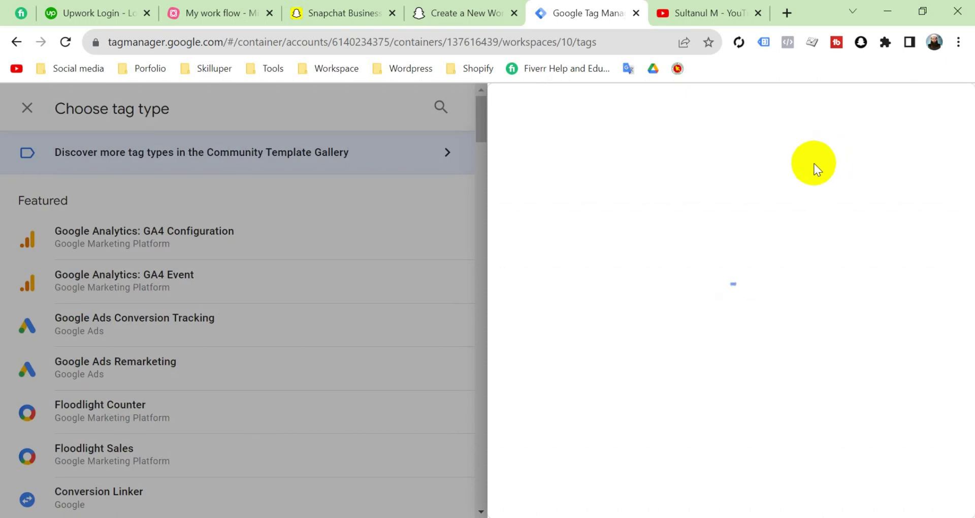
pyautogui.click(939, 111)
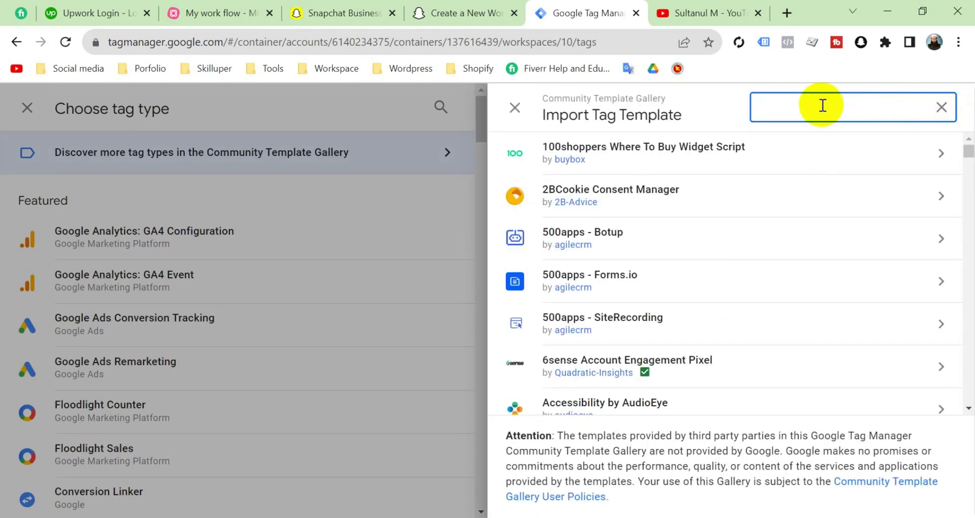
pyautogui.write('snap')
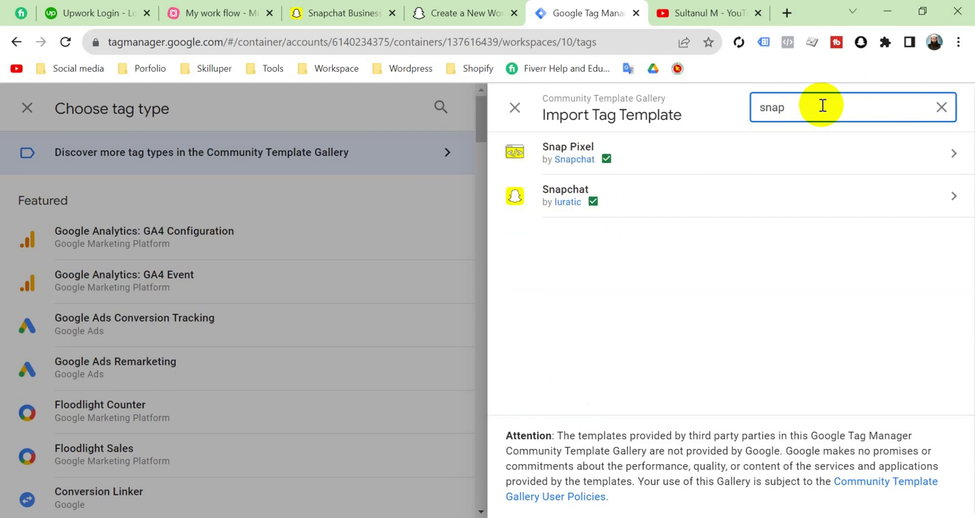
pyautogui.click(609, 157)
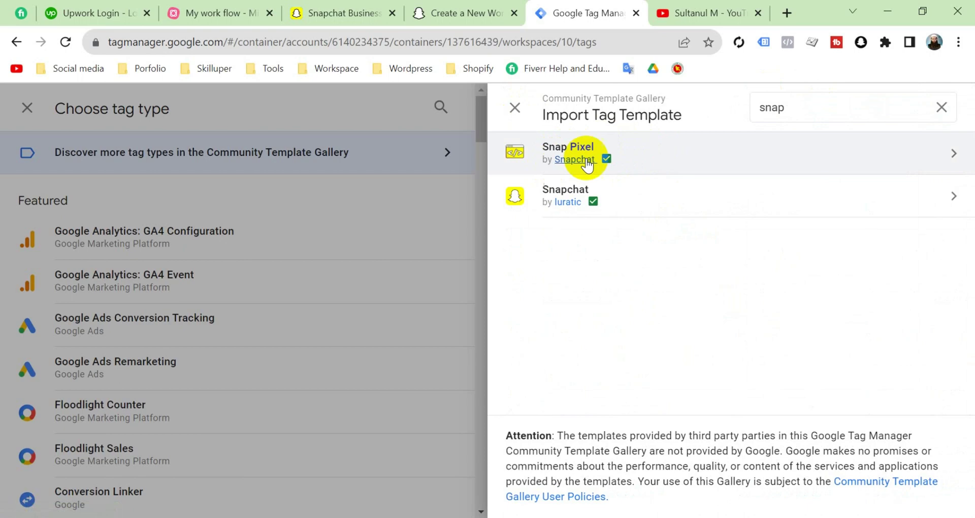
pyautogui.click(725, 160)
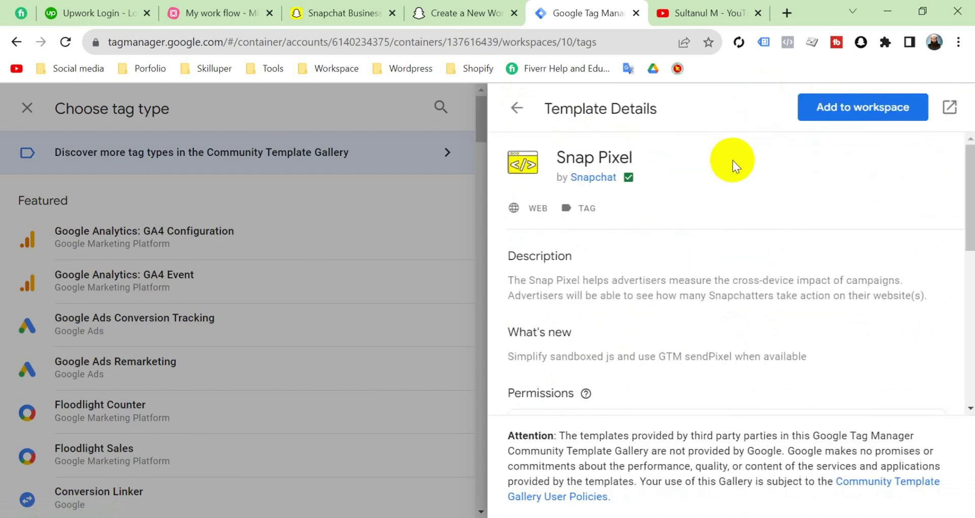
# Add the Snap Pixel template to the workspace and retitle the tag 'SnapChat - Pixel Base Code'
pyautogui.click(858, 108)
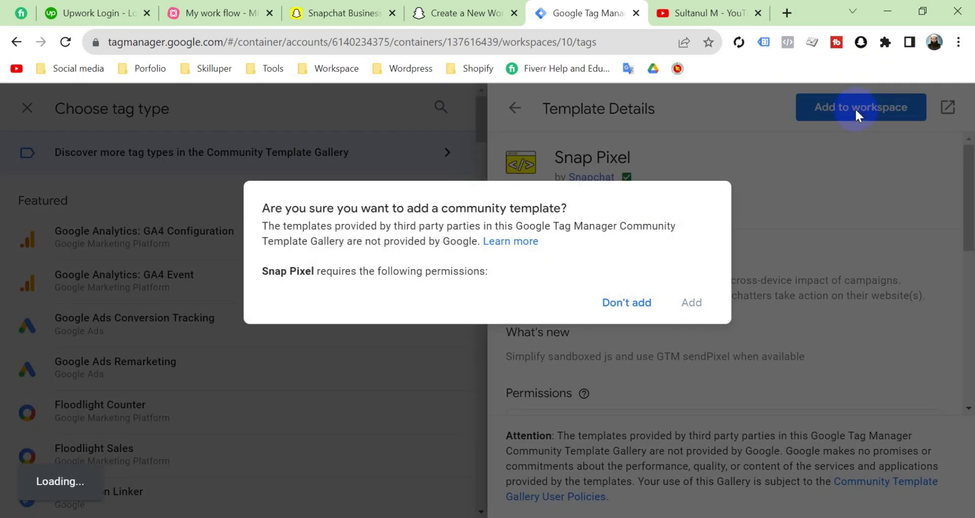
pyautogui.click(691, 473)
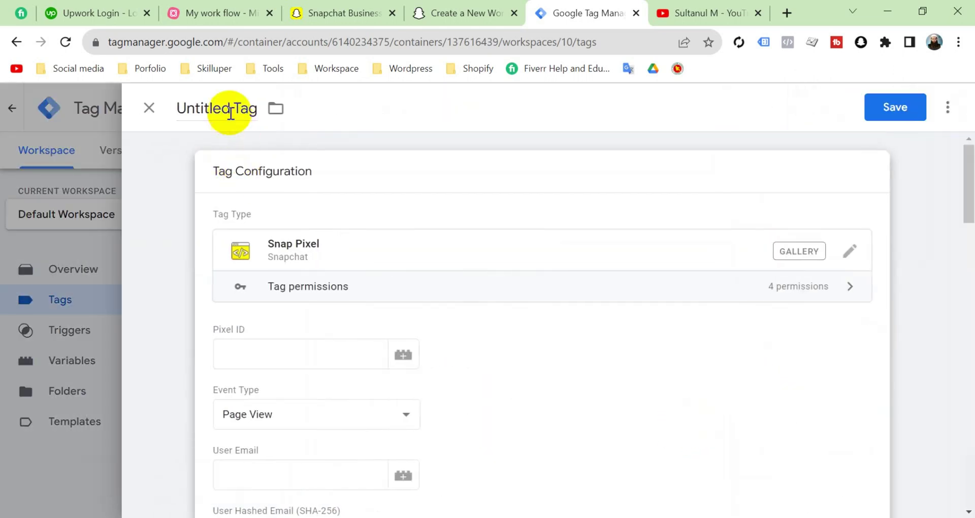
pyautogui.tripleClick(229, 107)
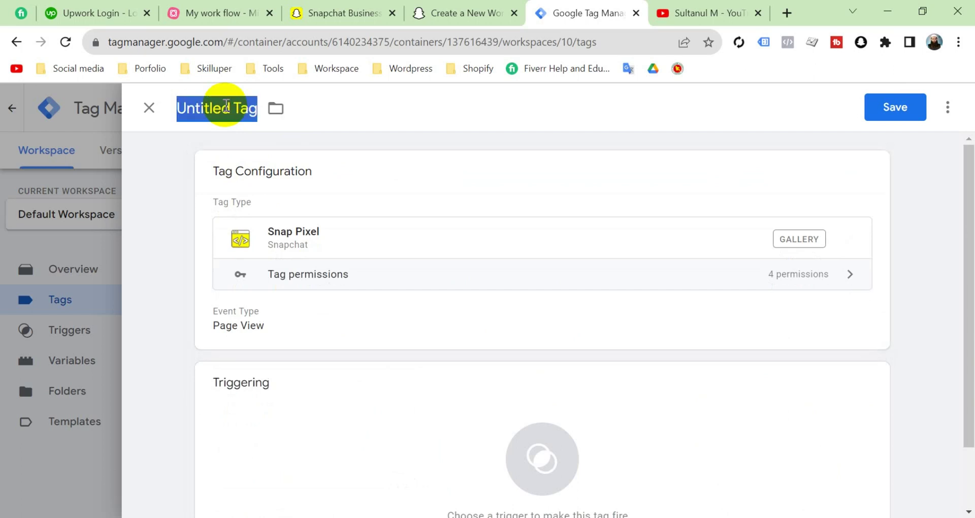
pyautogui.write('Snap')
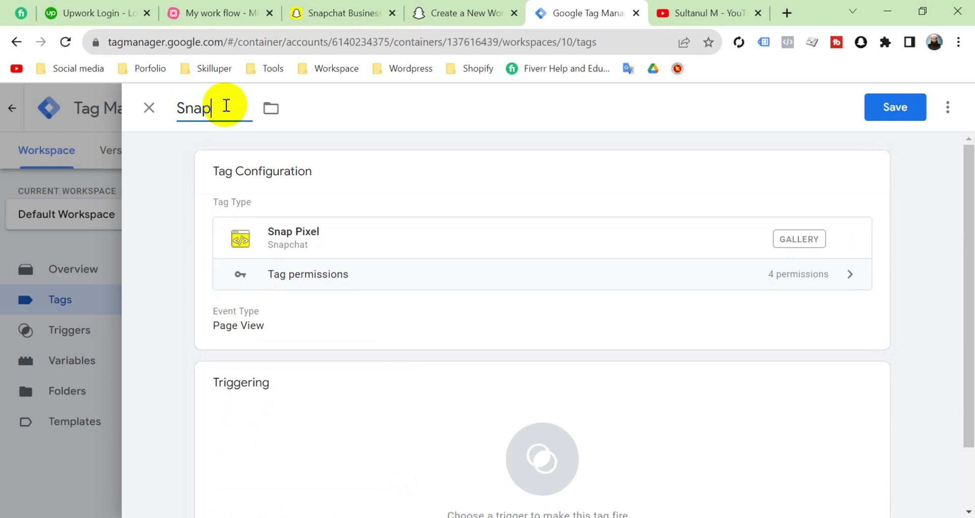
pyautogui.write('Chat - Pixel Bas')
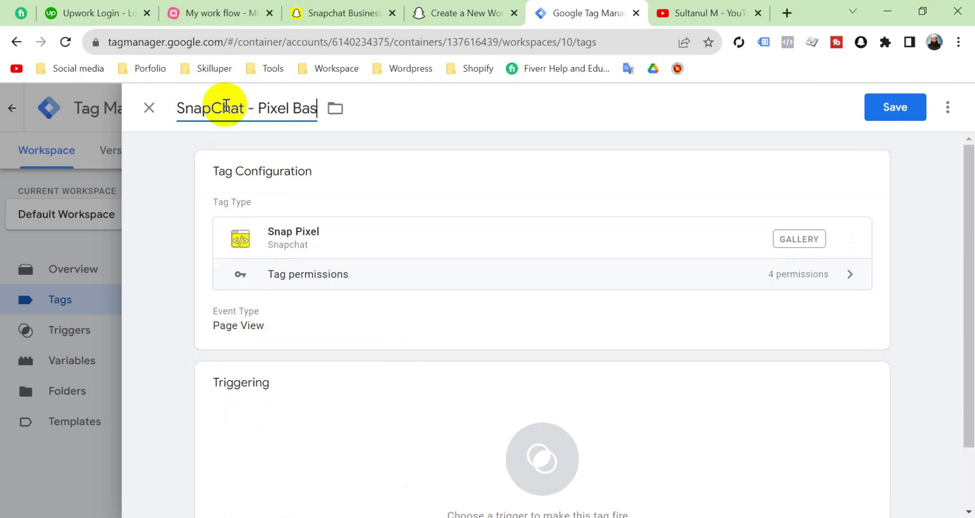
pyautogui.write('e Code')
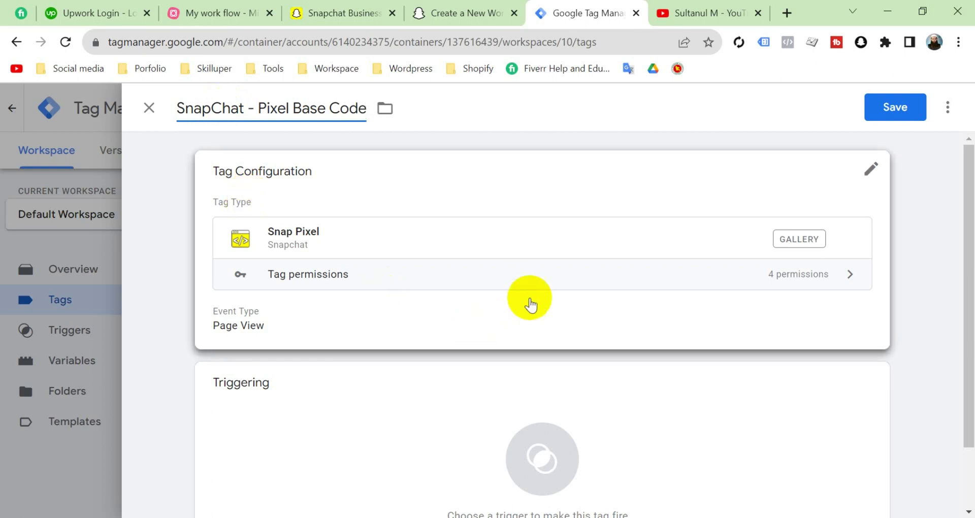
pyautogui.click(528, 303)
pyautogui.scroll(-2, 407, 279)
pyautogui.click(279, 245)
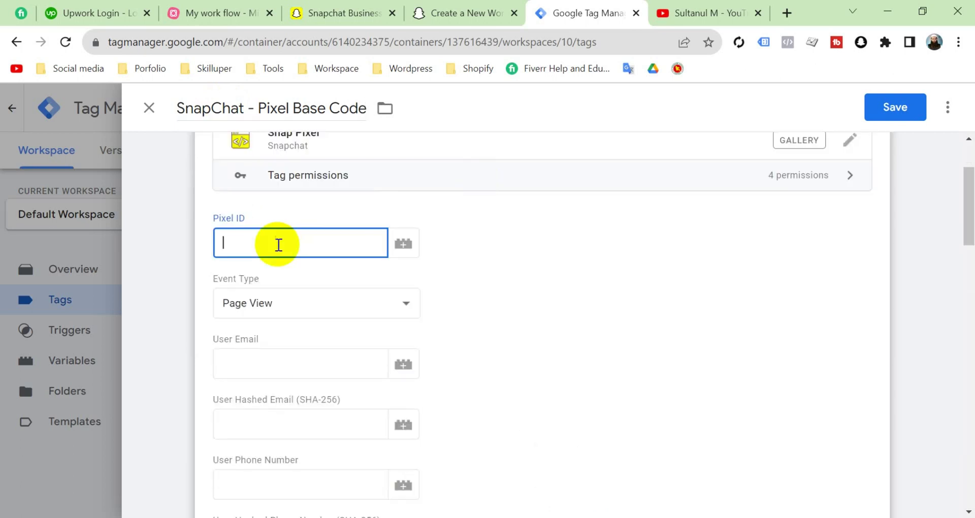
pyautogui.click(339, 14)
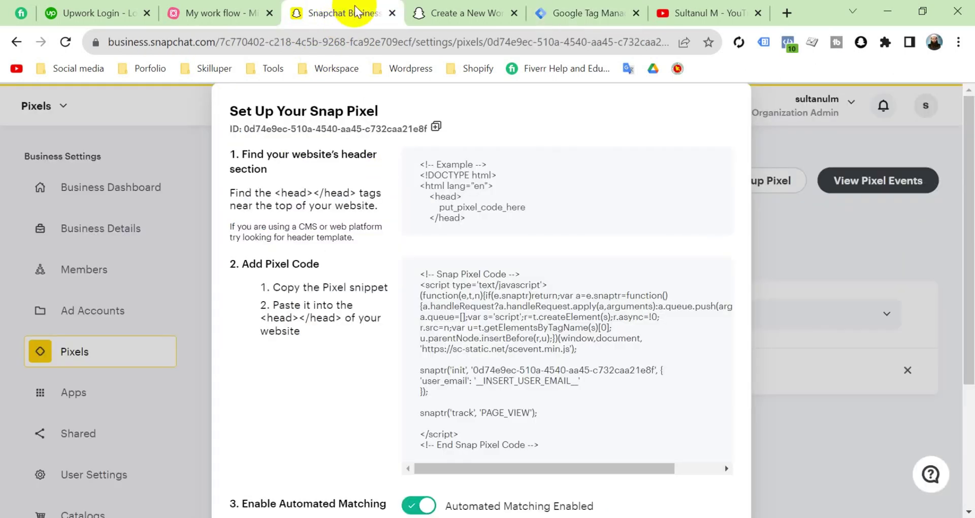
pyautogui.click(436, 128)
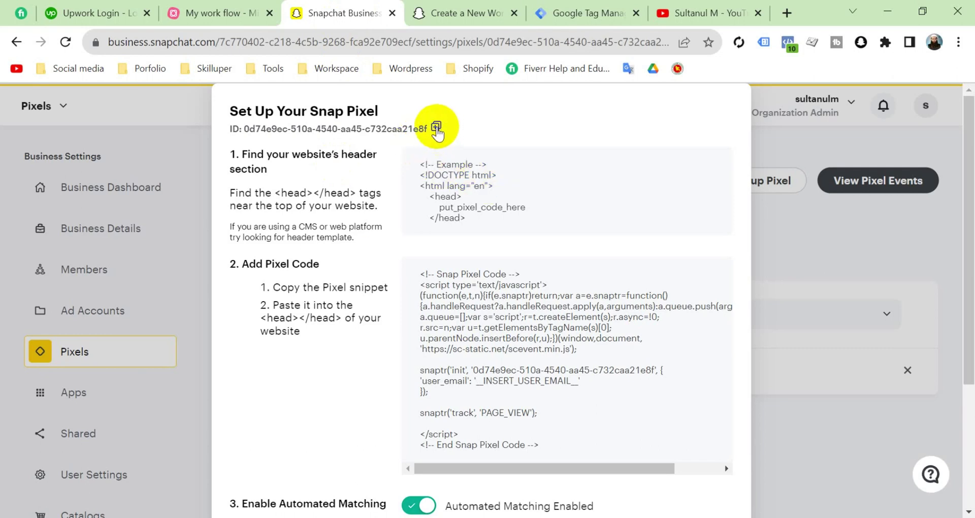
pyautogui.click(584, 13)
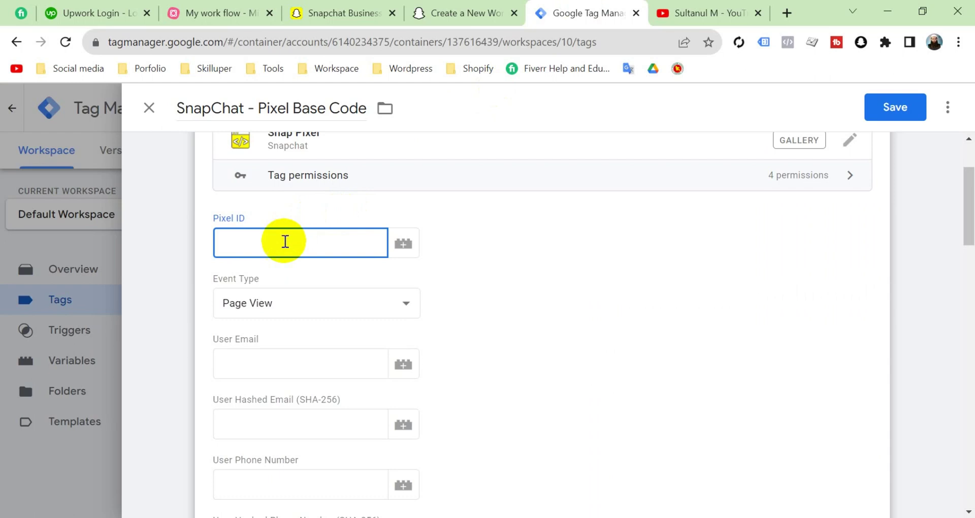
pyautogui.click(285, 242)
pyautogui.hotkey('ctrl', 'v')
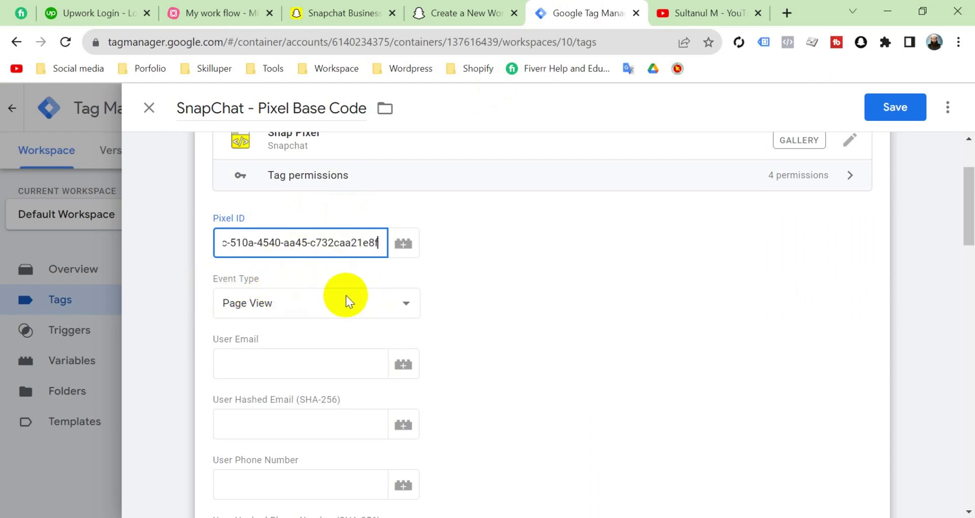
pyautogui.scroll(-15, 358, 311)
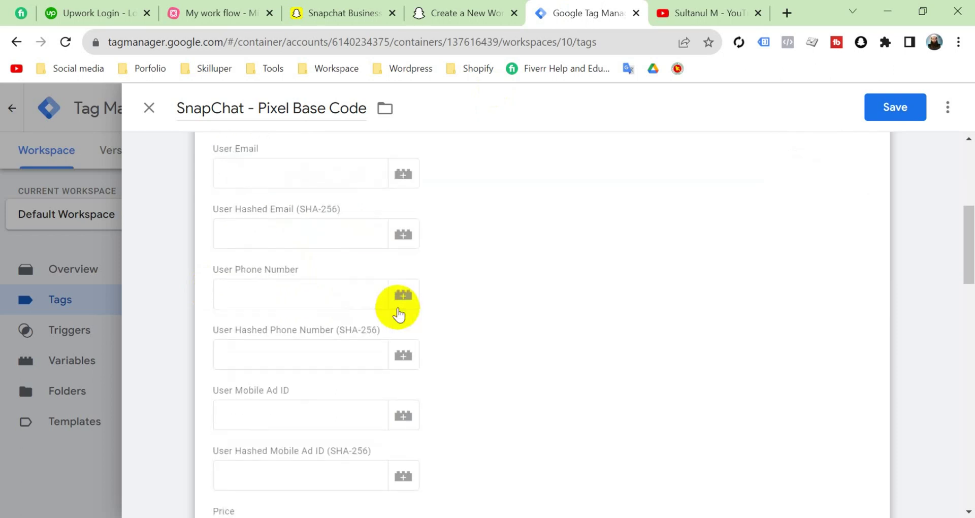
pyautogui.scroll(-3, 426, 323)
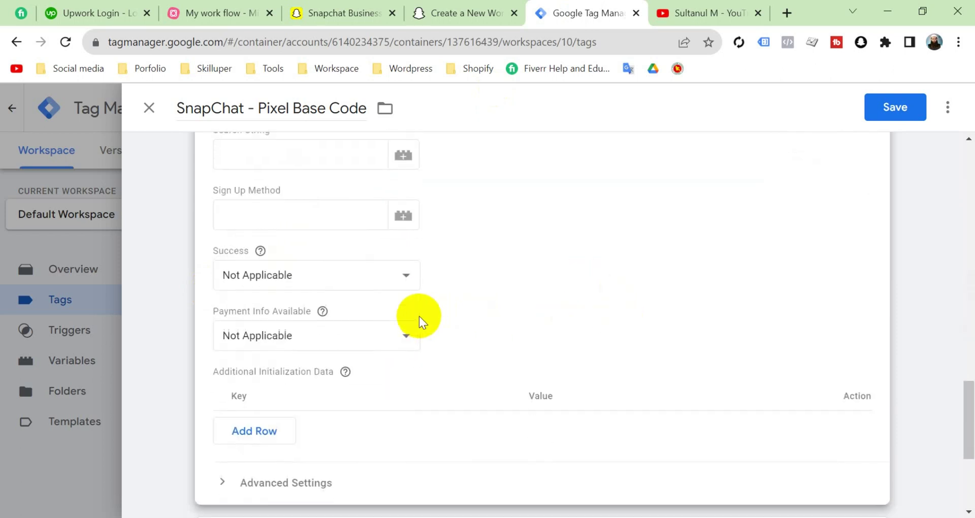
pyautogui.scroll(-2, 420, 321)
pyautogui.scroll(-2, 451, 339)
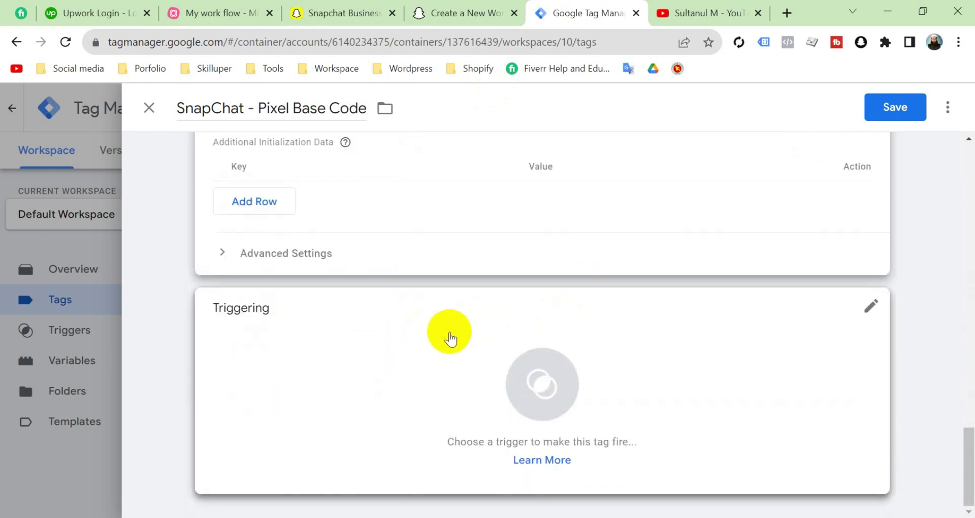
# Attach the All Pages trigger to the SnapChat - Pixel Base Code tag and save it
pyautogui.click(450, 333)
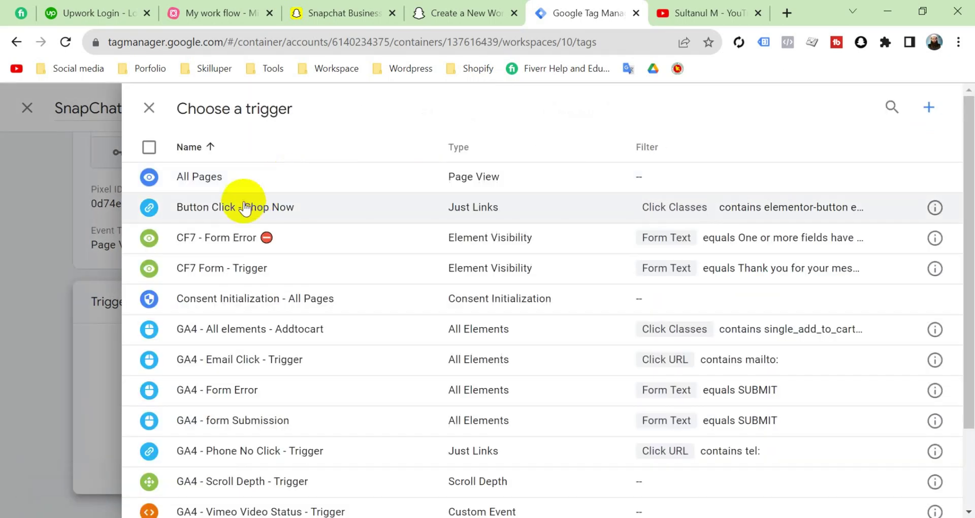
pyautogui.click(188, 177)
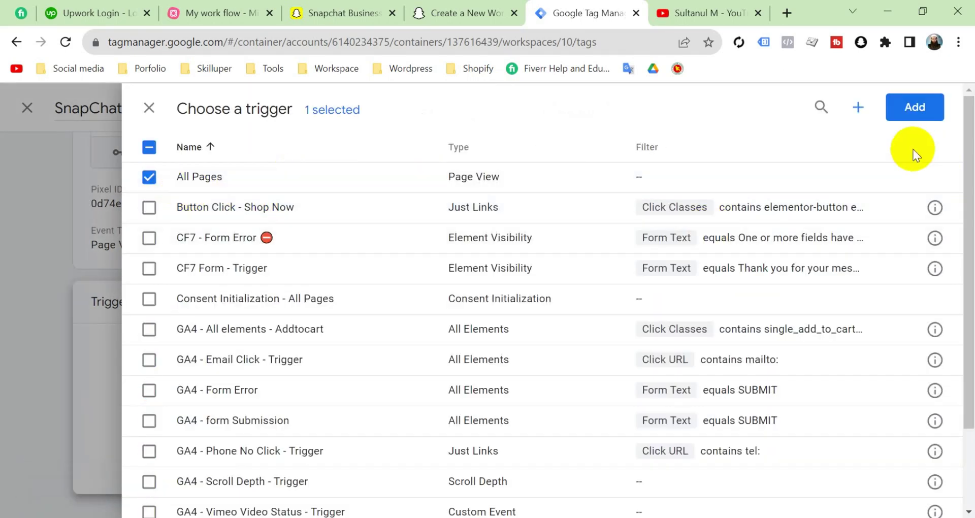
pyautogui.click(913, 105)
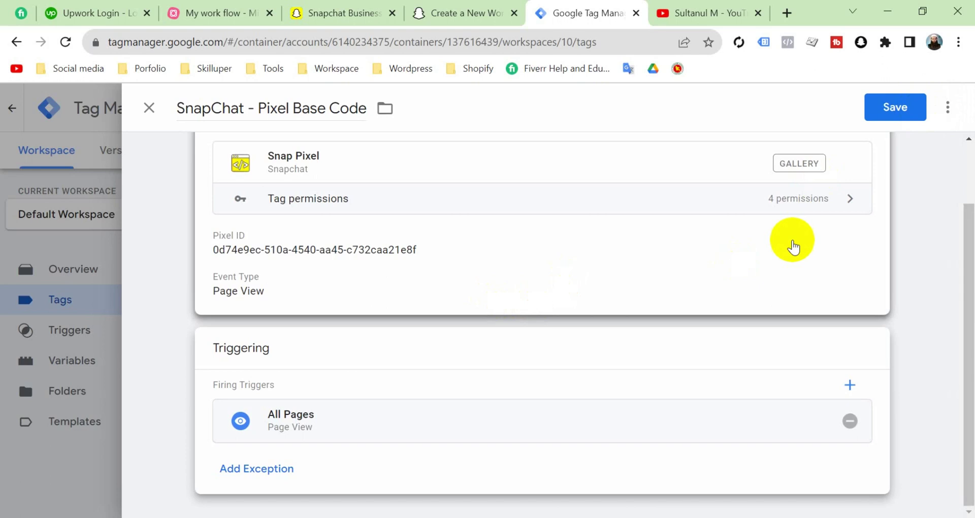
pyautogui.click(900, 108)
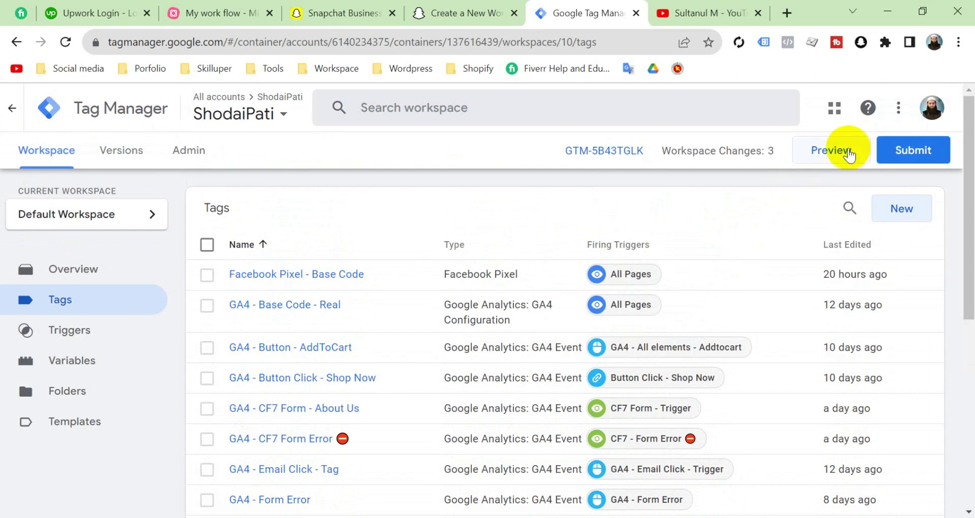
# Start Preview, connect Tag Assistant to dev-shodaipati.pantheonsite.io, and continue to the debug summary
pyautogui.click(845, 148)
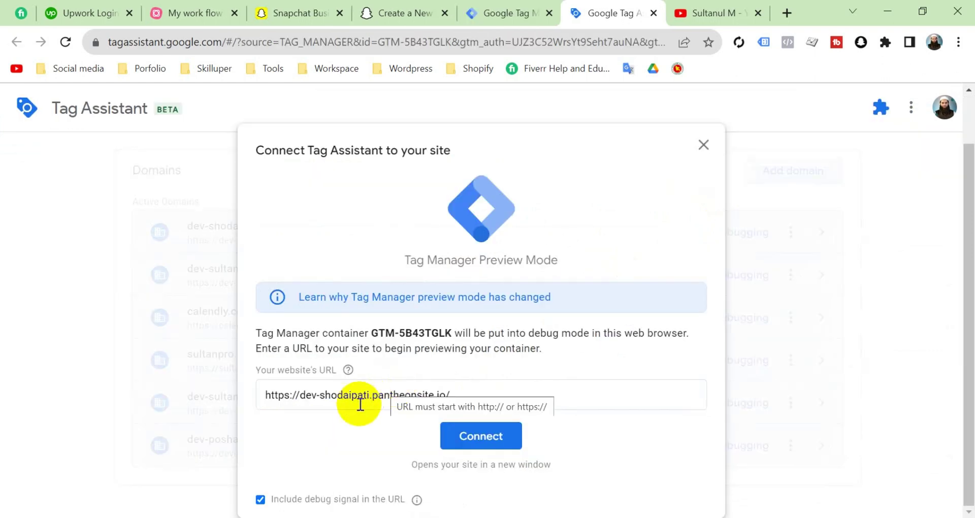
pyautogui.click(356, 402)
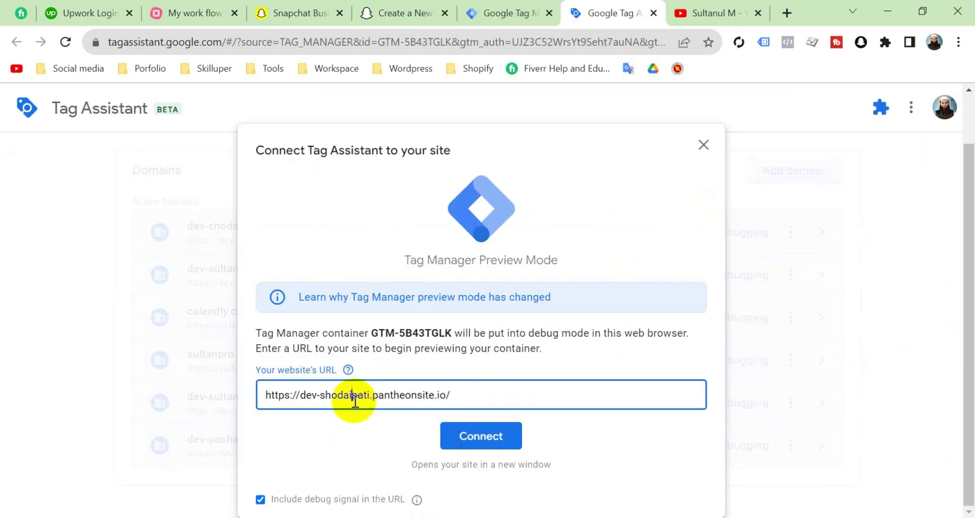
pyautogui.click(611, 433)
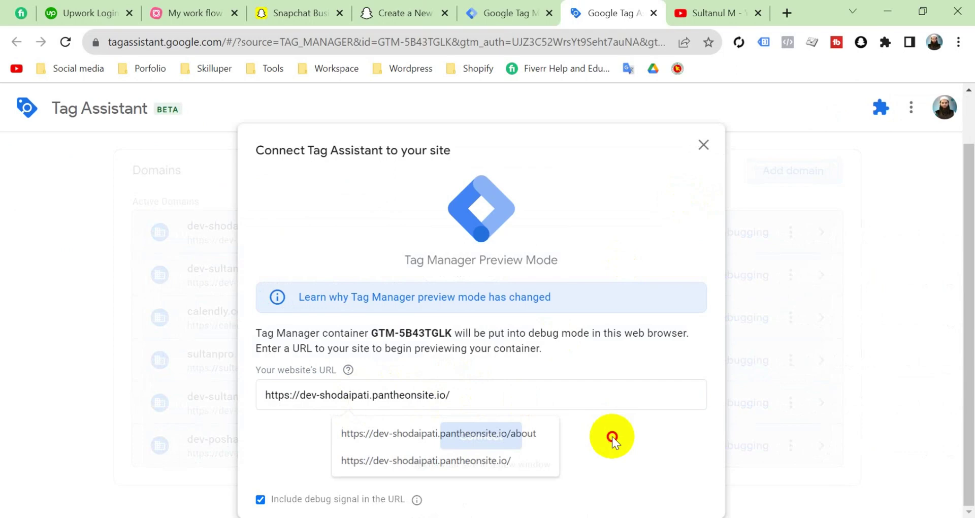
pyautogui.click(463, 431)
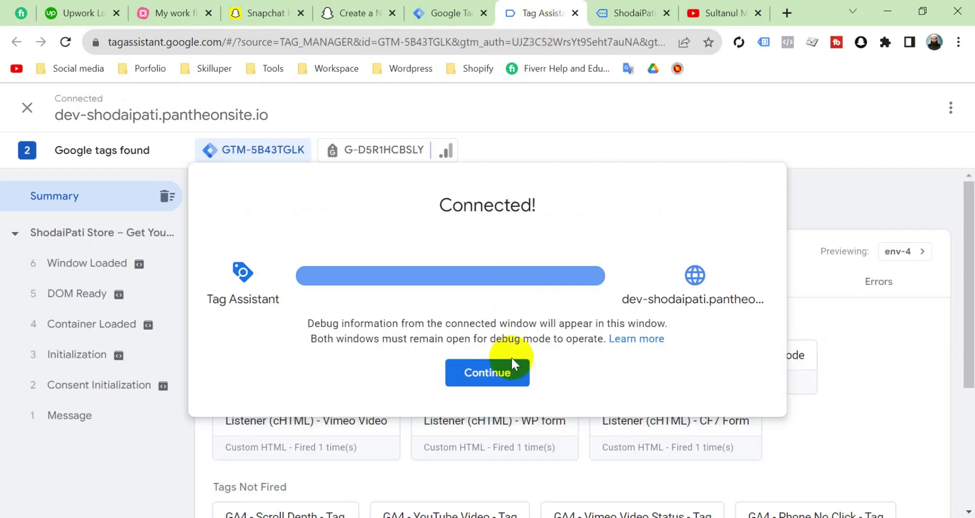
pyautogui.click(511, 362)
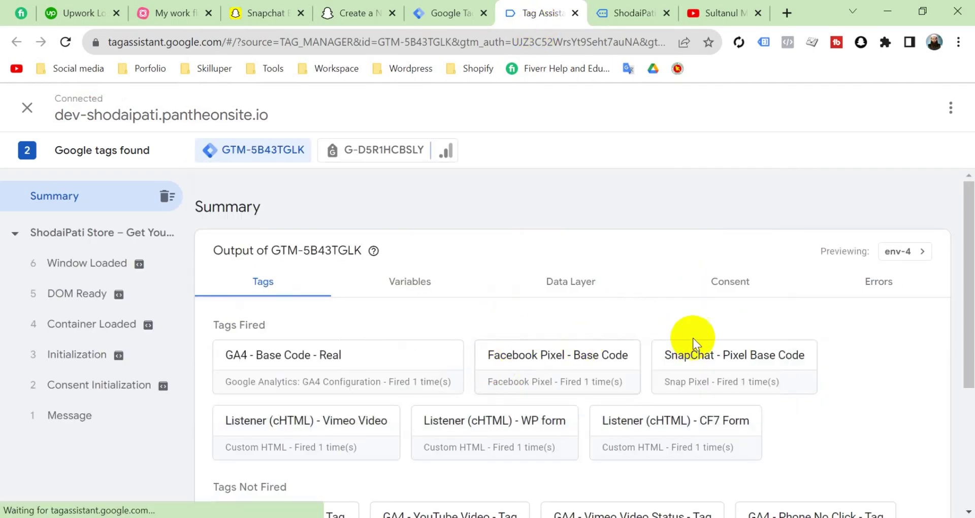
# Scroll the Tag Assistant Summary to confirm SnapChat - Pixel Base Code fired once
pyautogui.scroll(-2, 693, 338)
pyautogui.scroll(2, 690, 338)
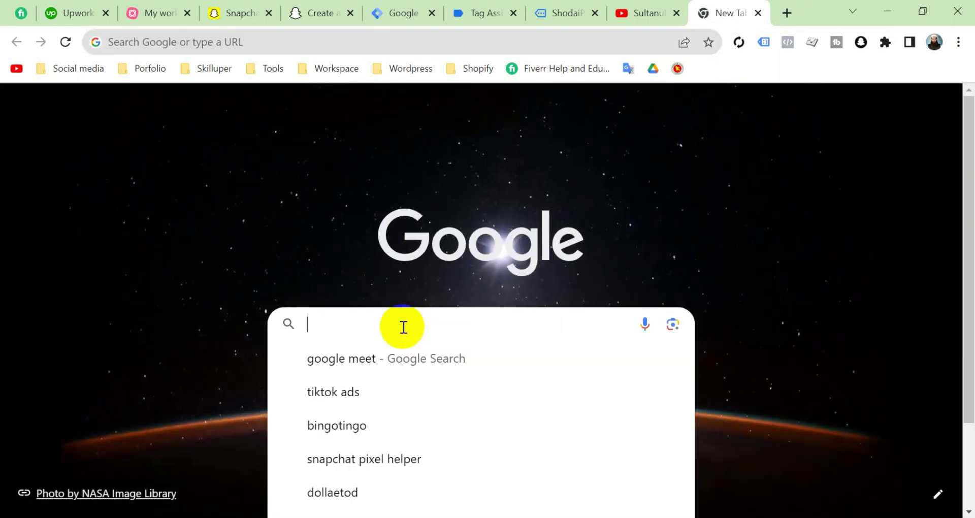
# Search Google for 'snapchat pixel helper' and open the Snap Pixel Helper Chrome Web Store page
pyautogui.write('snapchat pixel helper')
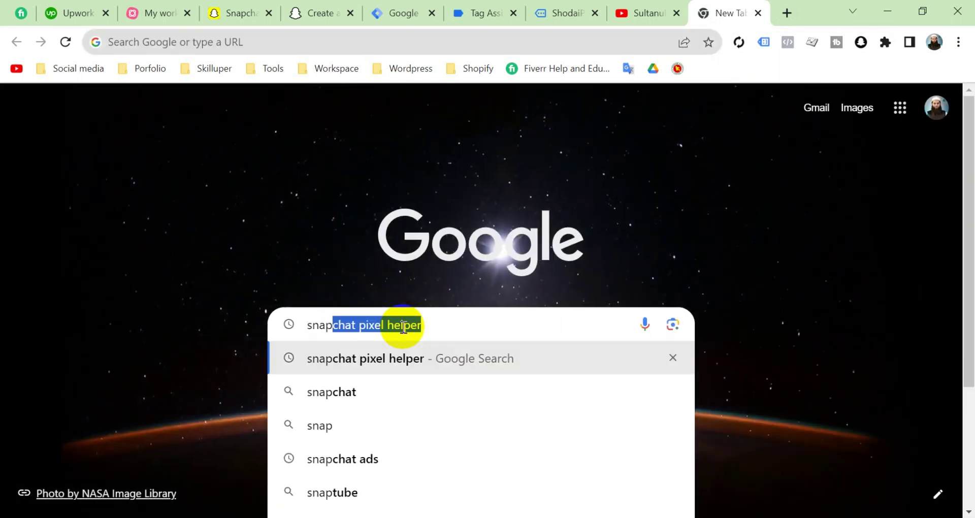
pyautogui.click(452, 330)
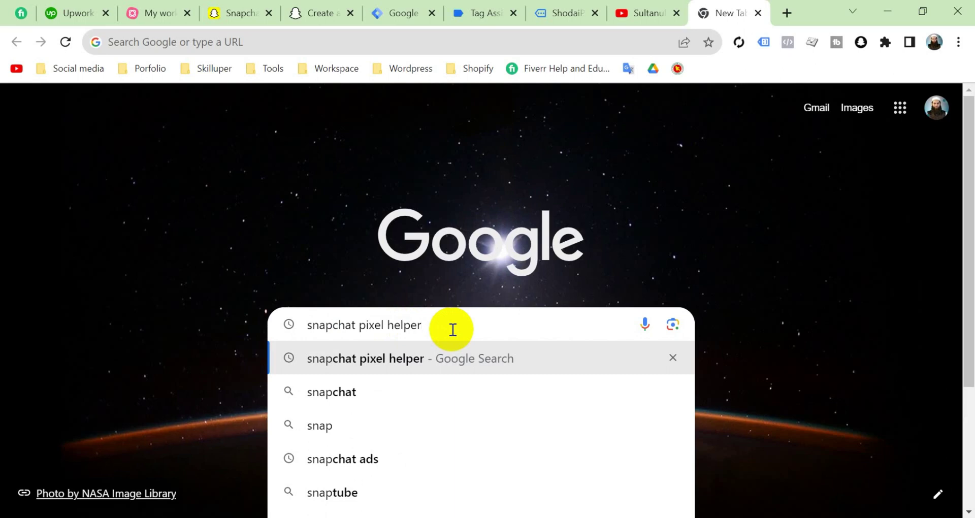
pyautogui.press('Return')
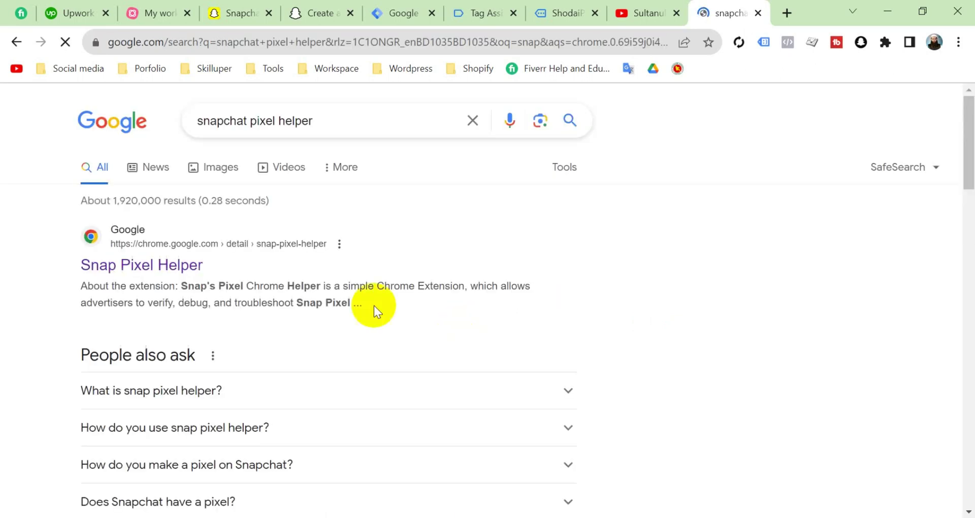
pyautogui.click(115, 272)
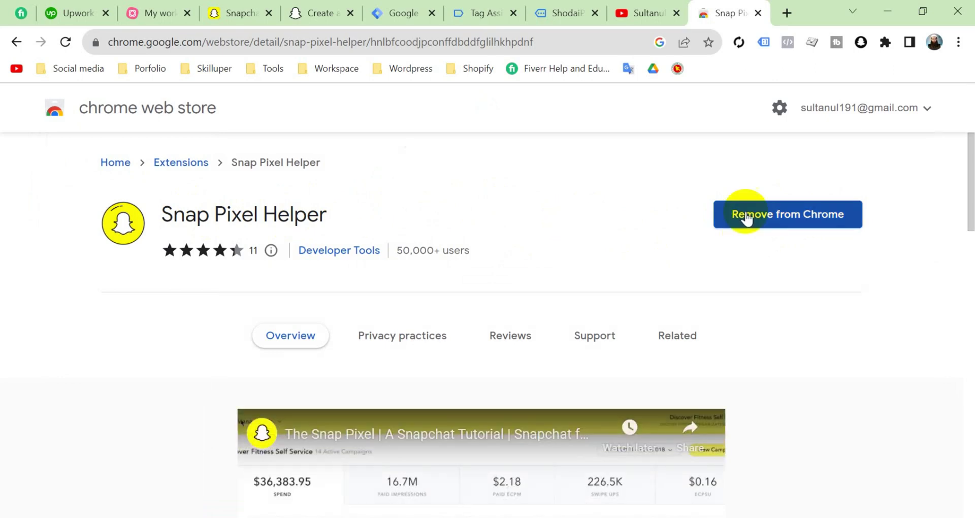
# Close the Chrome Web Store tab to return to the ShodaiPati debug store page
pyautogui.click(759, 13)
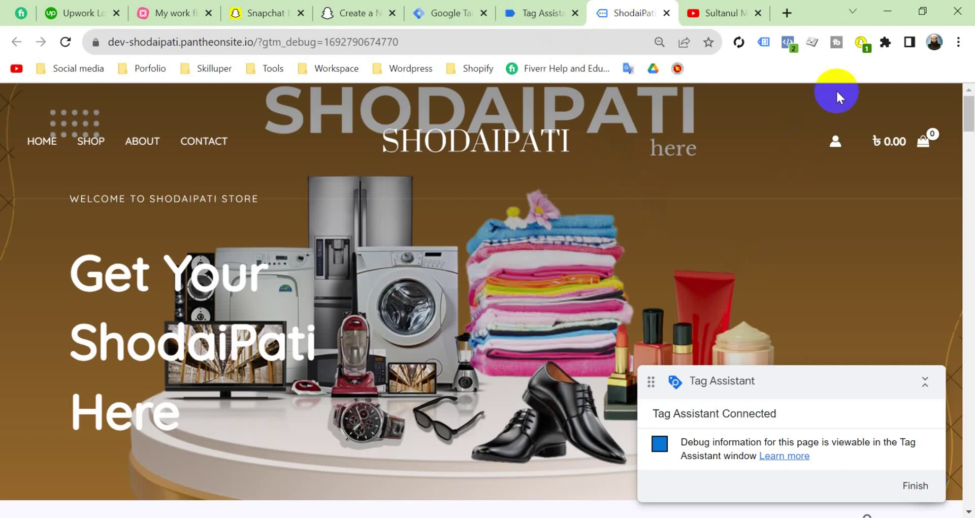
# Verify Snap Pixel Helper shows one pixel request whose Pixel ID matches Snapchat's setup page
pyautogui.click(860, 45)
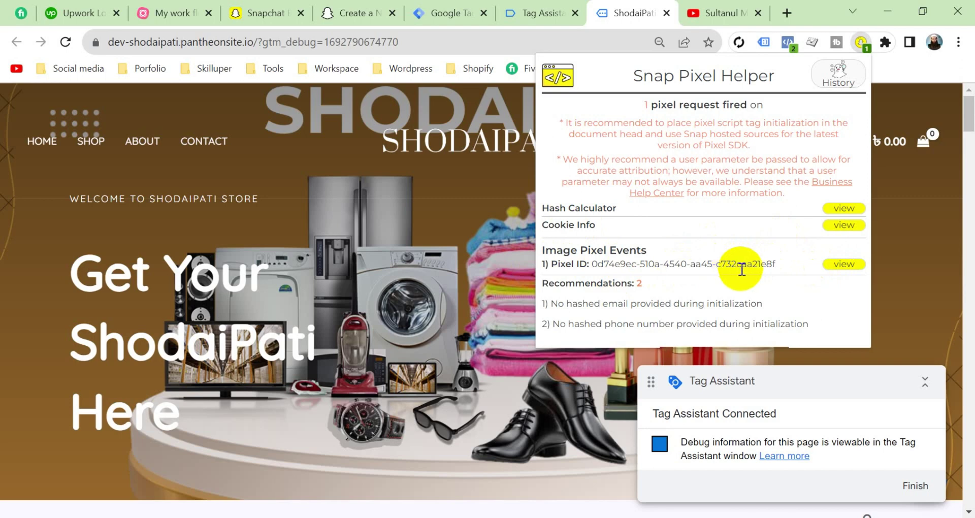
pyautogui.click(261, 15)
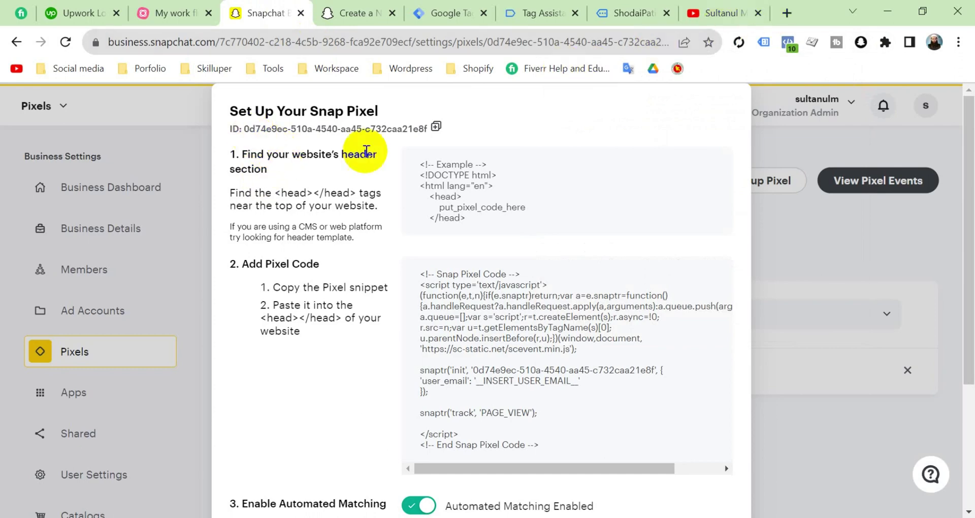
pyautogui.click(643, 18)
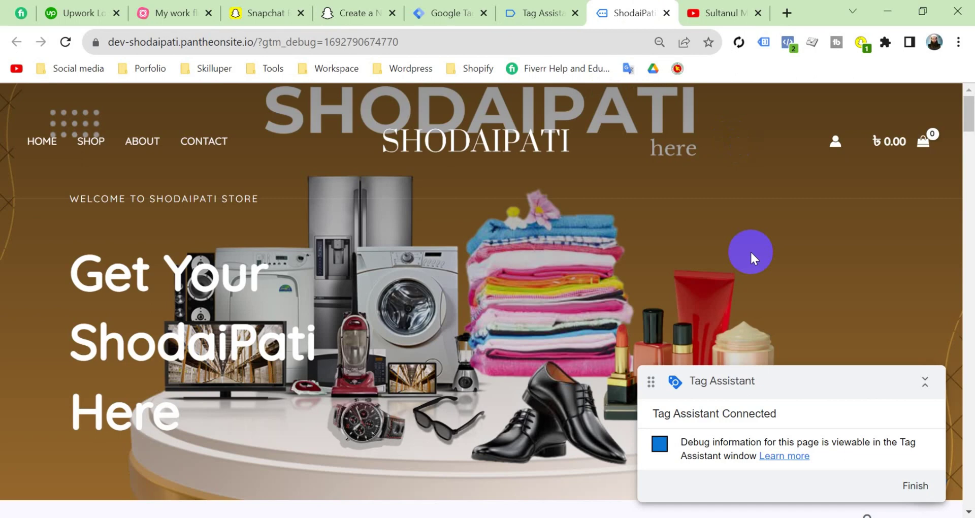
pyautogui.click(861, 45)
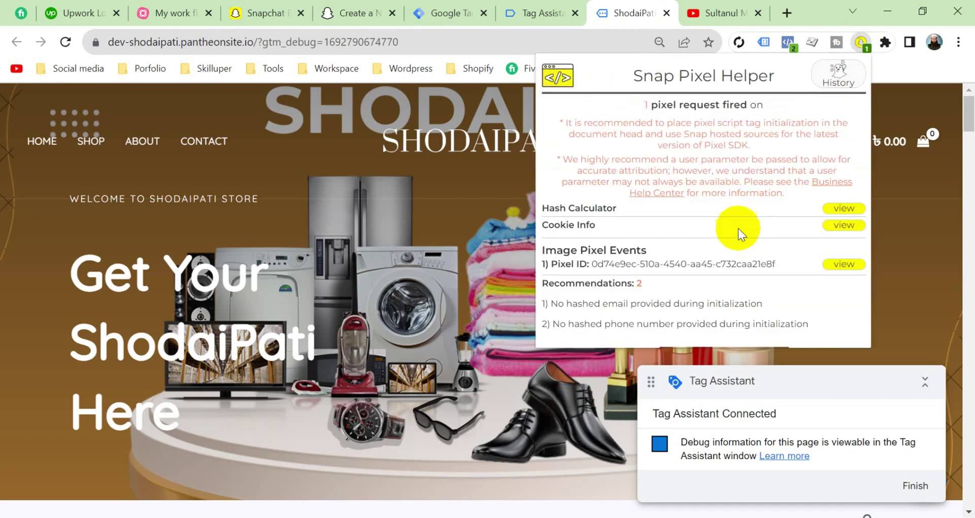
# Cancel the Snapchat pixel setup instructions and view the ShodaiPati pixel's events
pyautogui.click(254, 14)
pyautogui.scroll(-3, 494, 343)
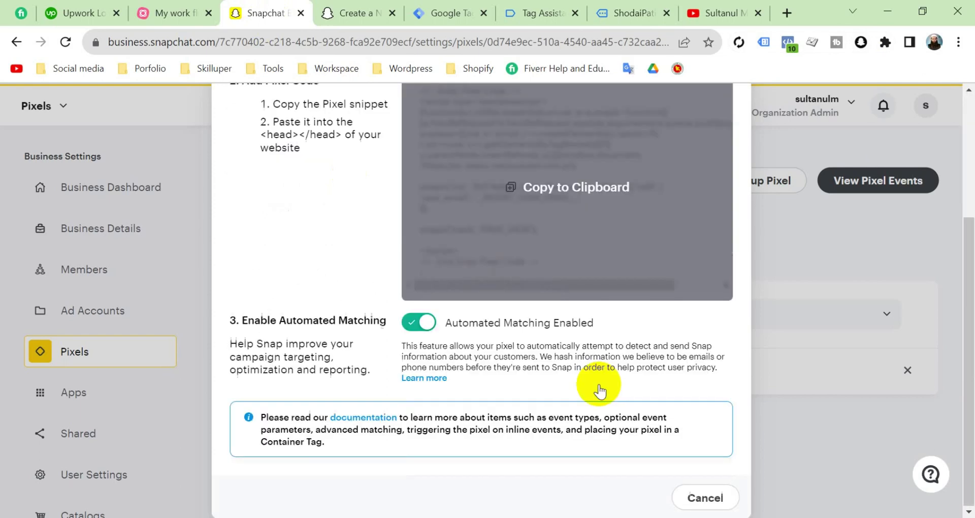
pyautogui.click(707, 499)
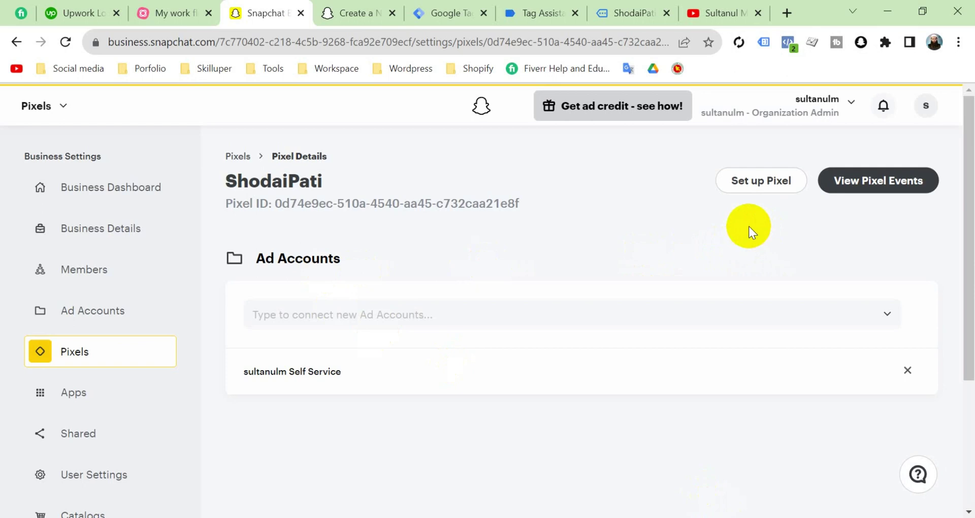
pyautogui.click(875, 189)
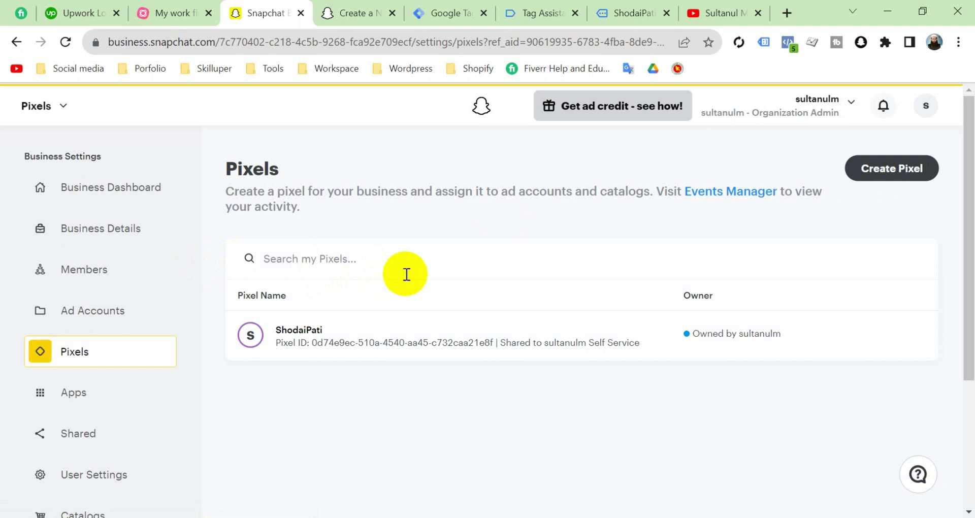
# Return to the YouTube channel home page about ad and tracking services
pyautogui.click(728, 12)
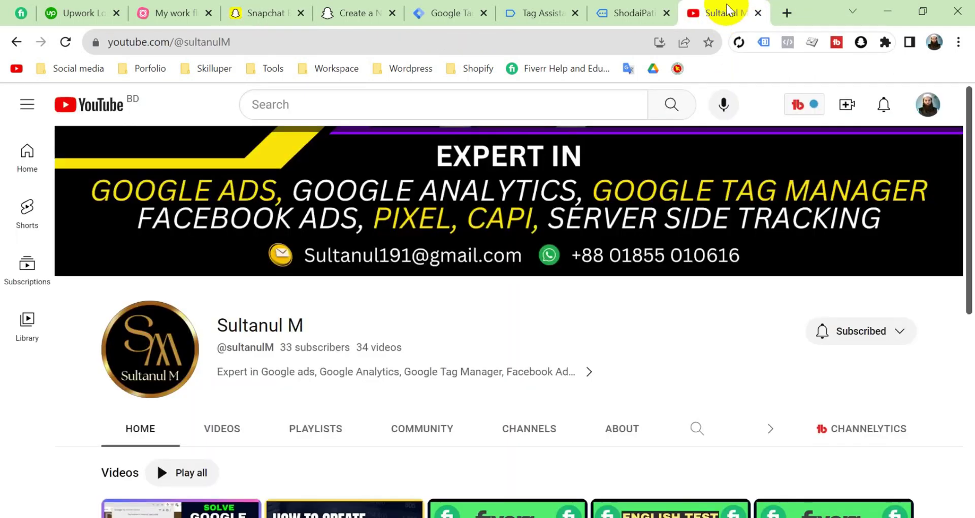